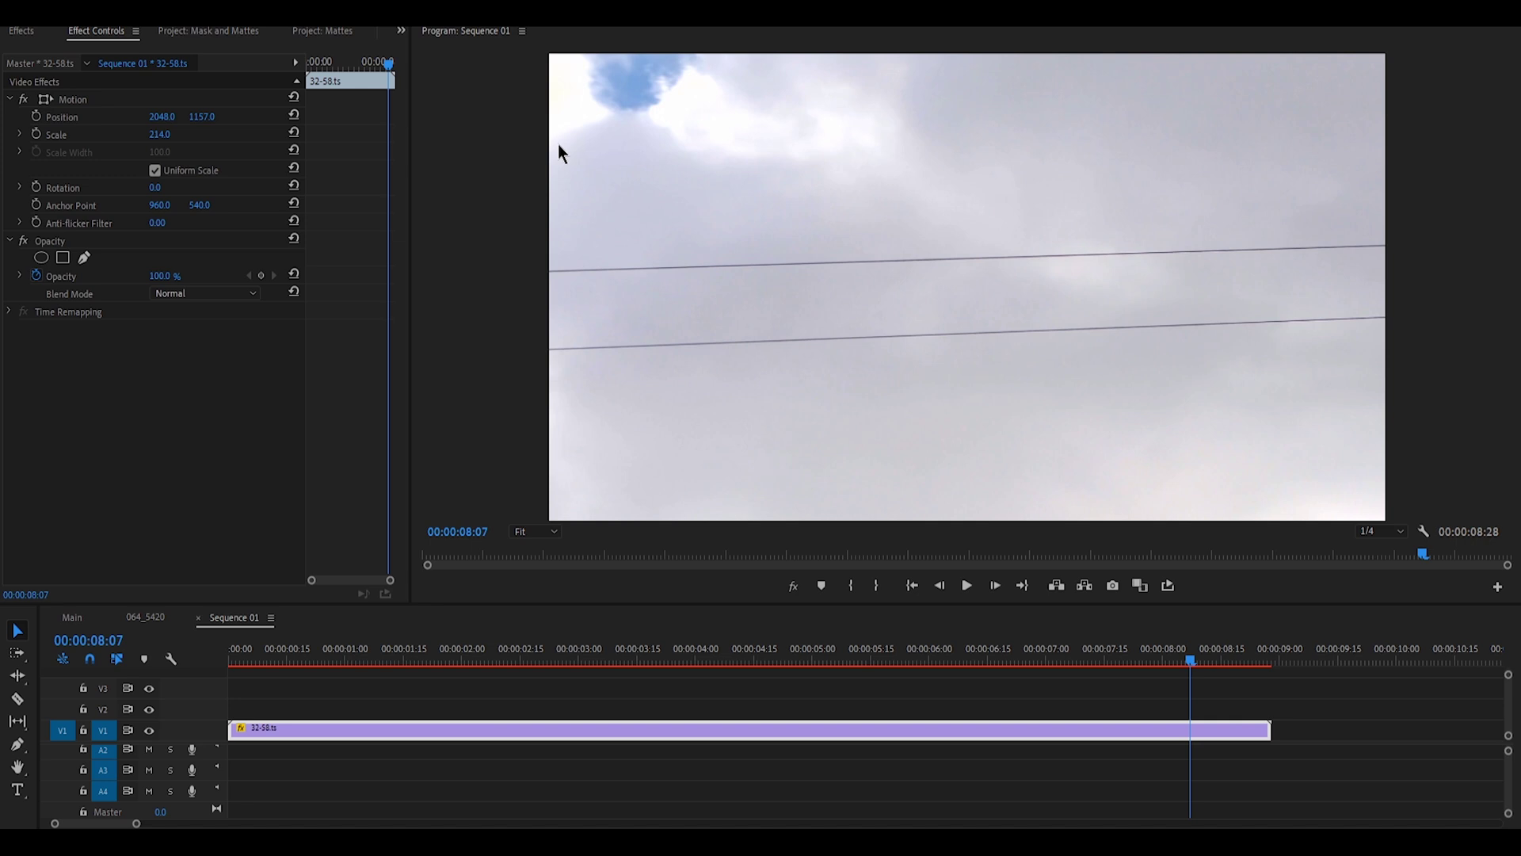
Add an ellipse mask, reshape it into a circle, and park it off-frame top-left at 00:00:07:19
left_click(41, 257)
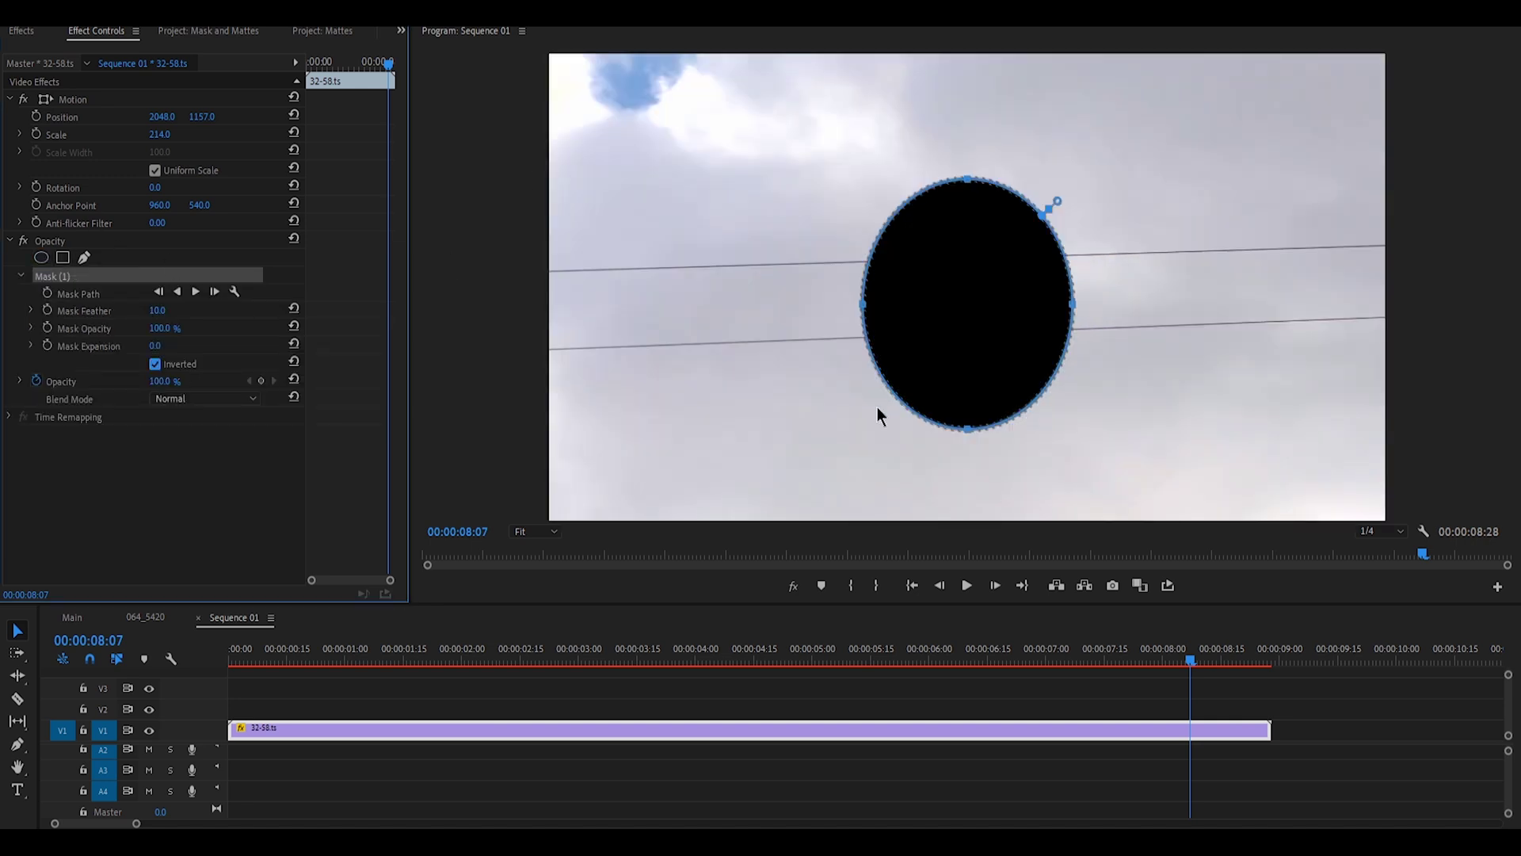
left_click_drag(963, 431, 967, 343)
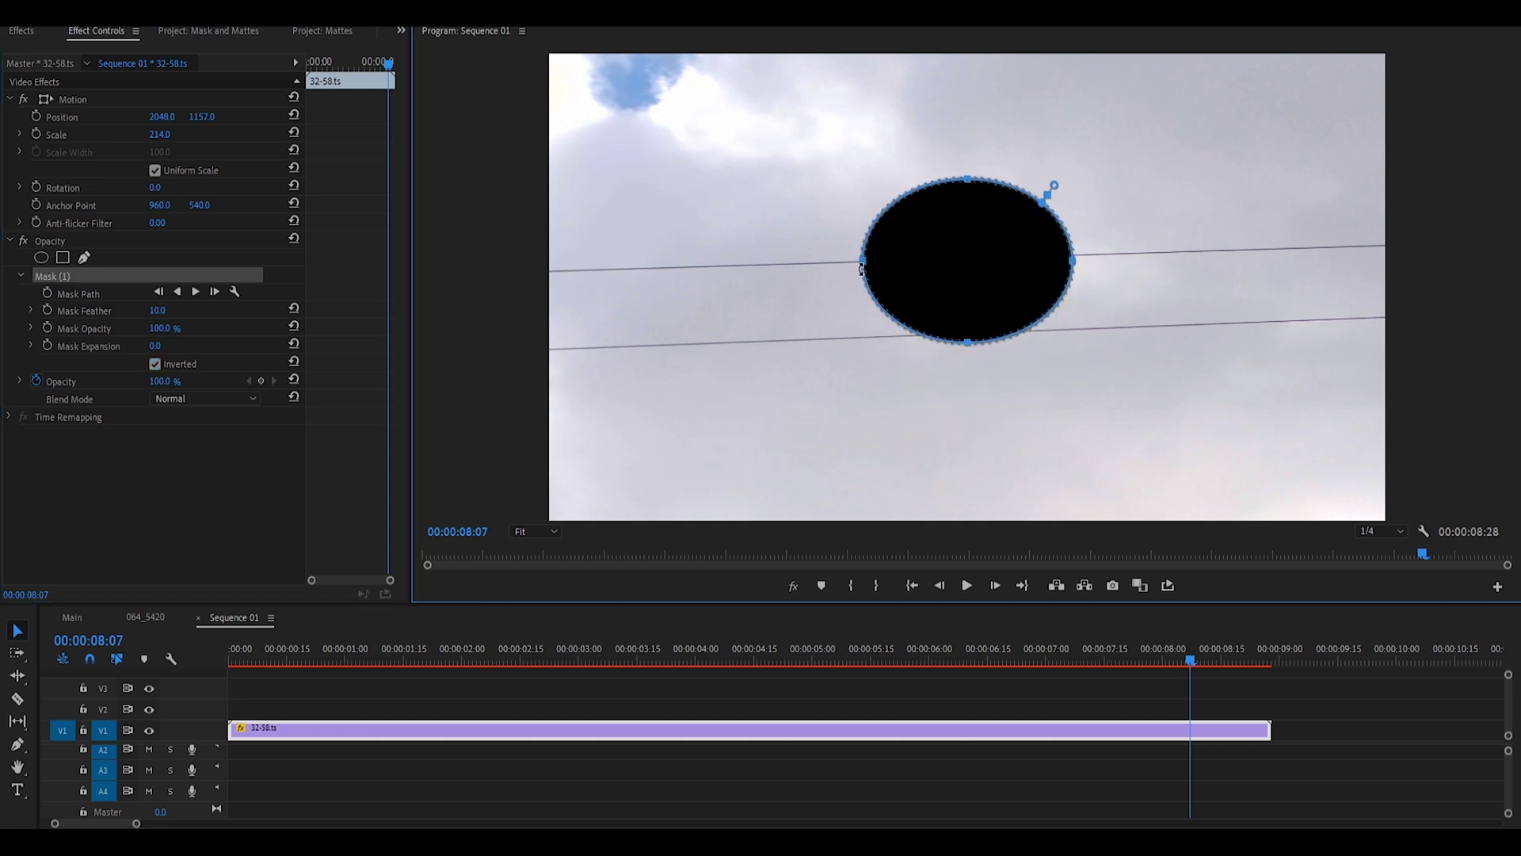
left_click_drag(1188, 659, 1121, 660)
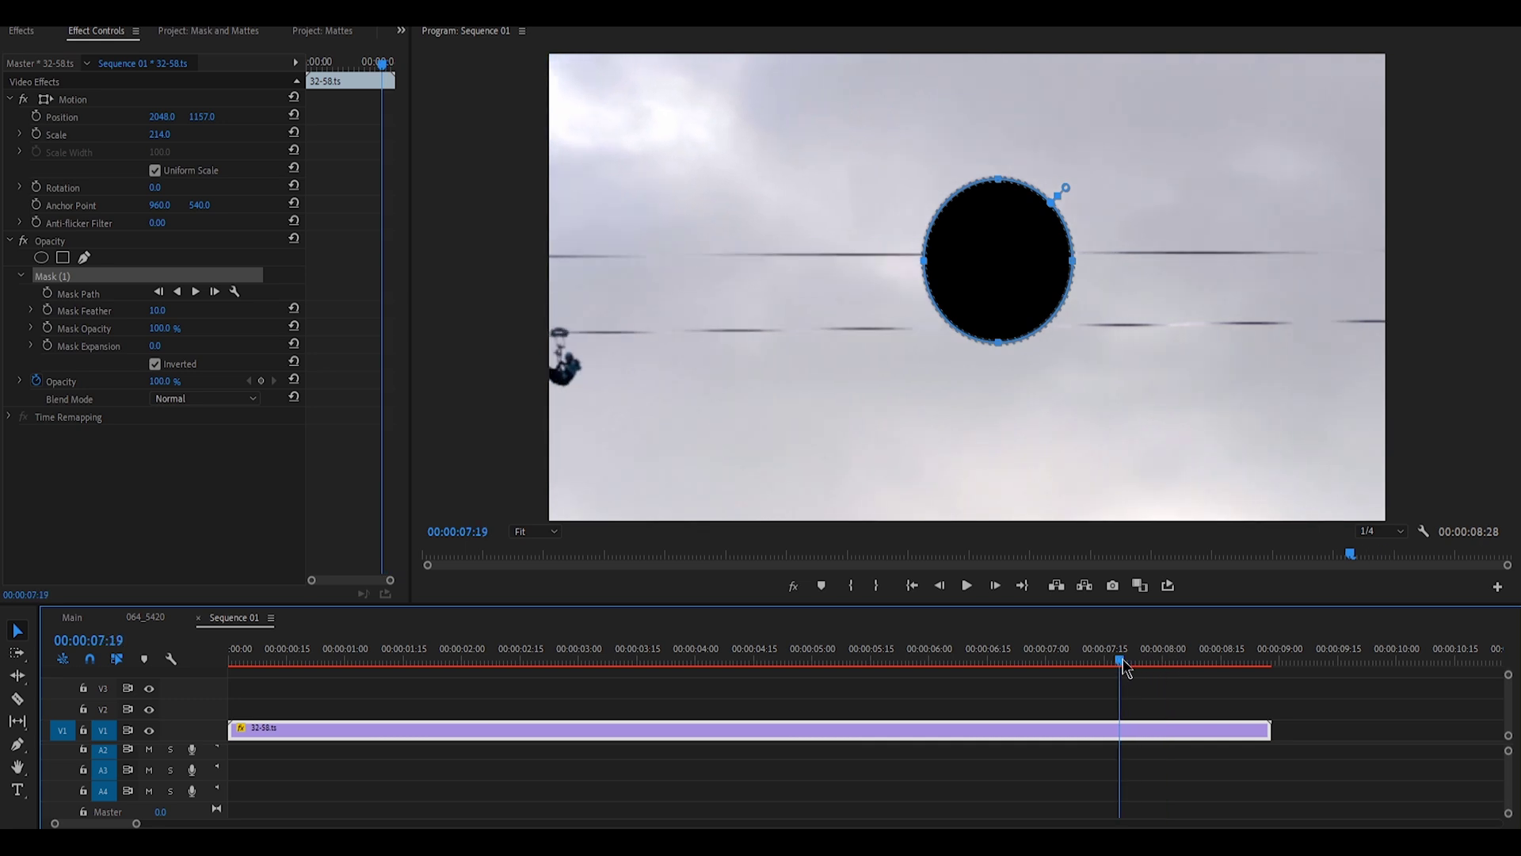
left_click_drag(649, 177, 456, 104)
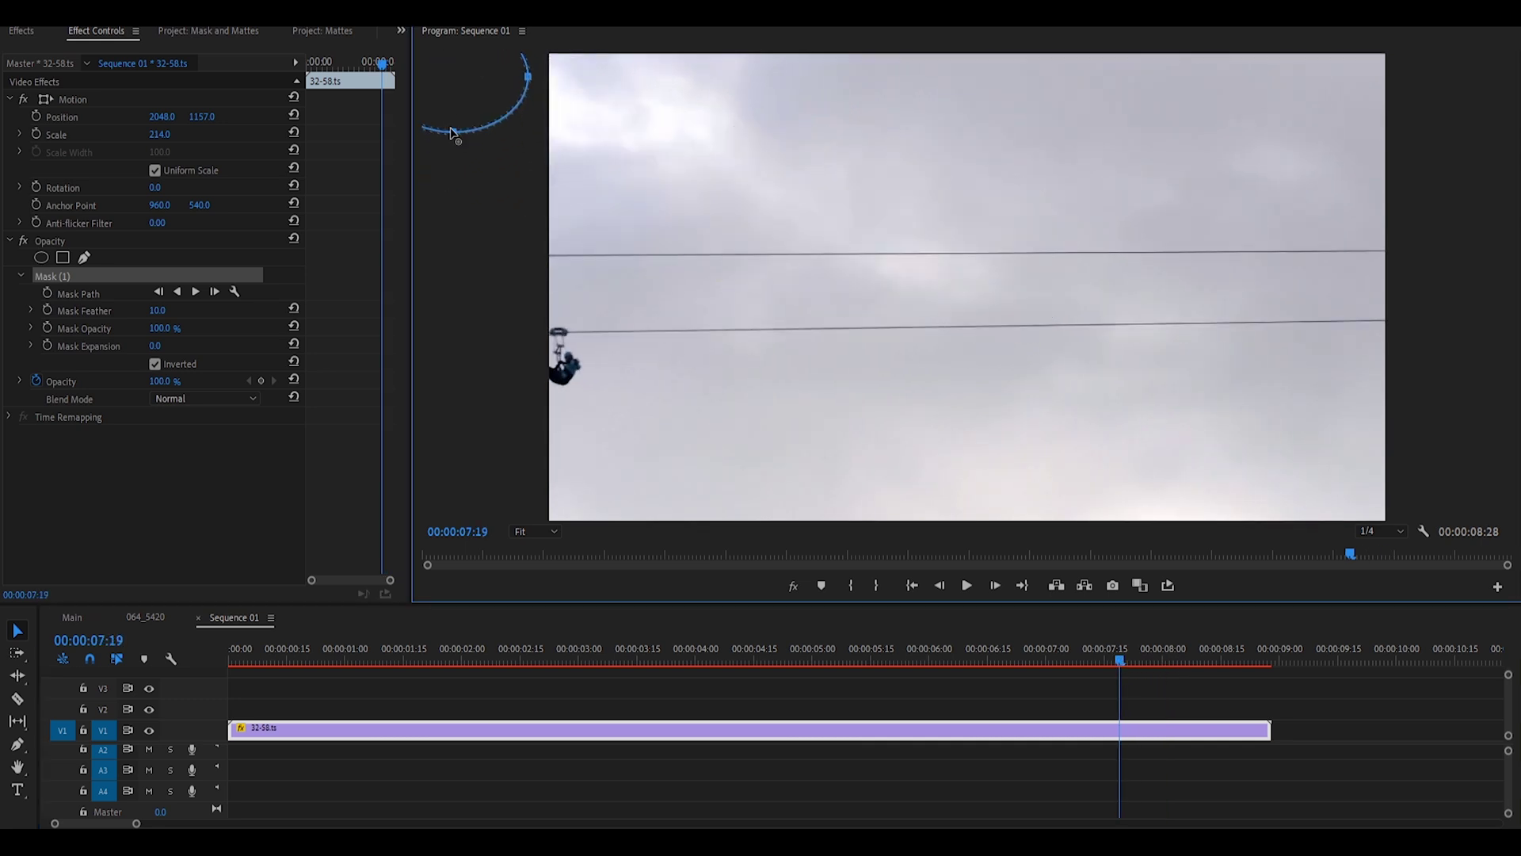
Set Mask Feather to 80 and set the starting Mask Path keyframe
left_click(182, 311)
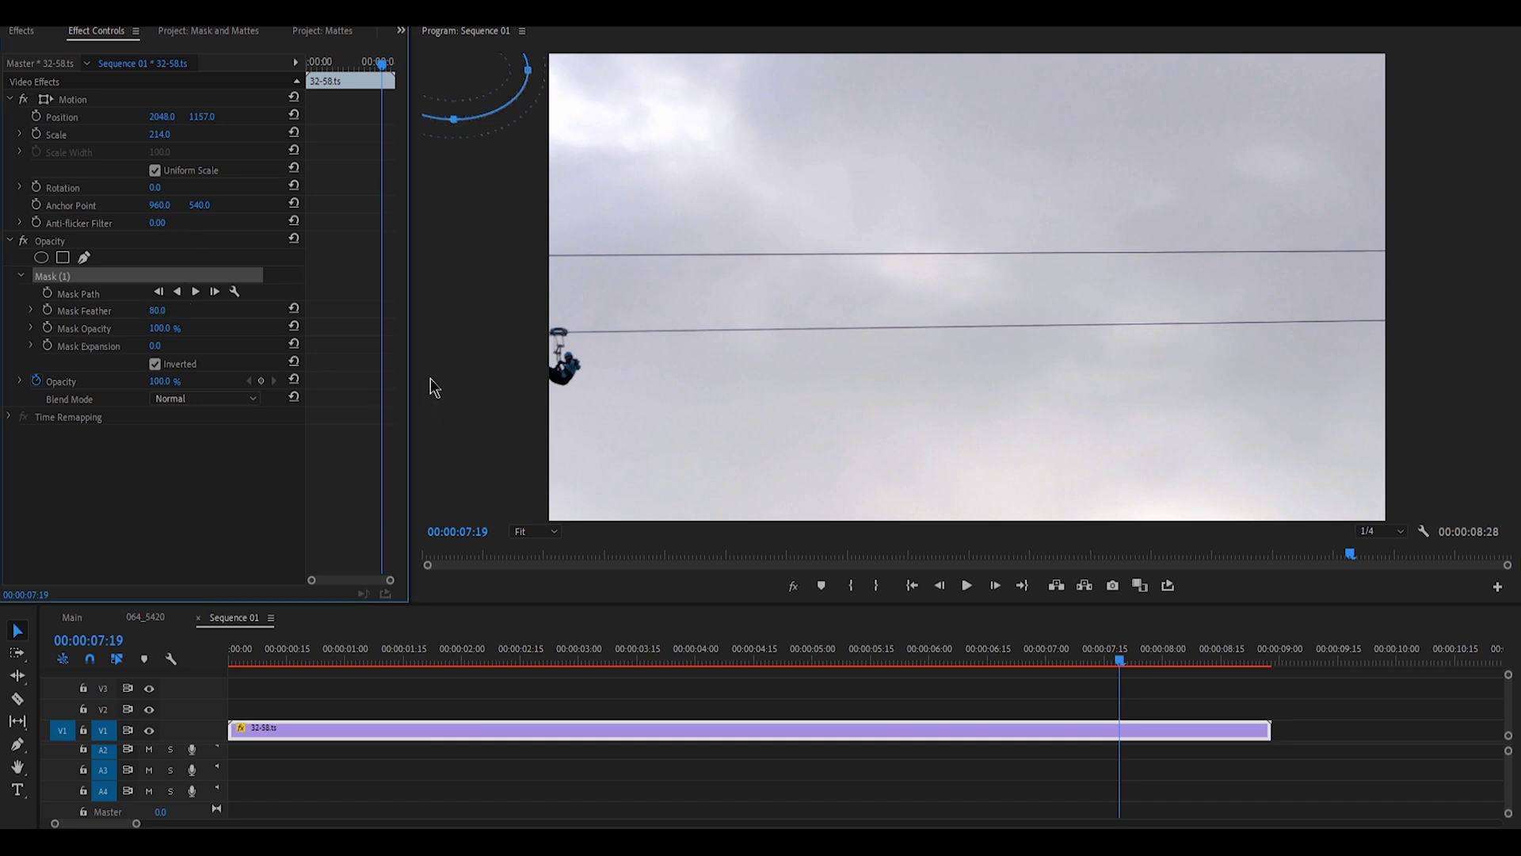
left_click(47, 293)
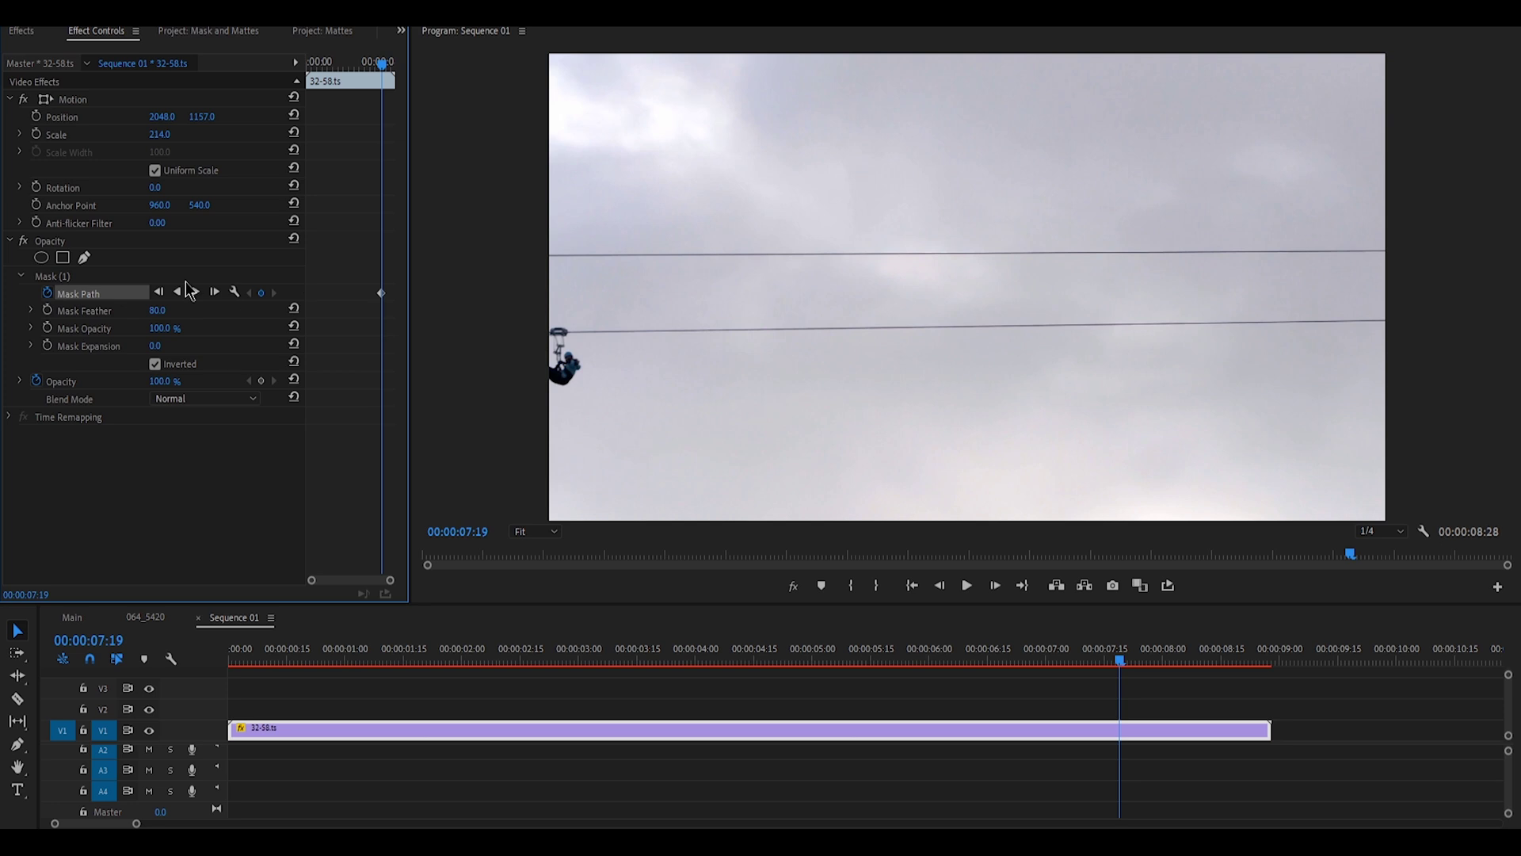
left_click_drag(1117, 668, 1196, 668)
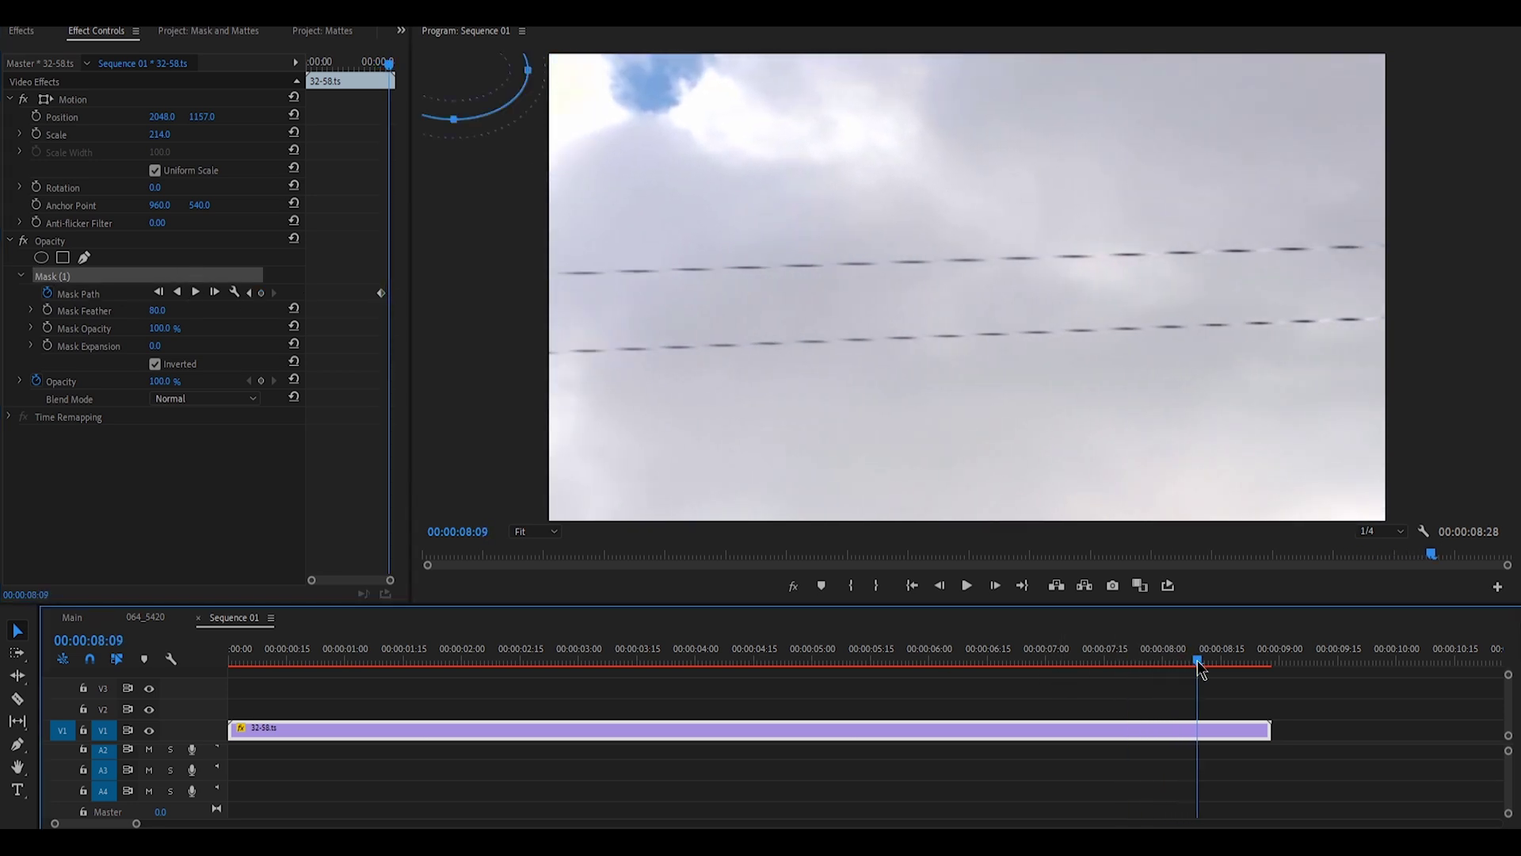
Keyframe the mask sliding right to top center by 00:00:08:27, then duplicate the sky clip onto V2
left_click_drag(493, 76, 516, 76)
left_click_drag(615, 76, 747, 76)
left_click_drag(1200, 666, 1268, 666)
left_click_drag(671, 71, 871, 75)
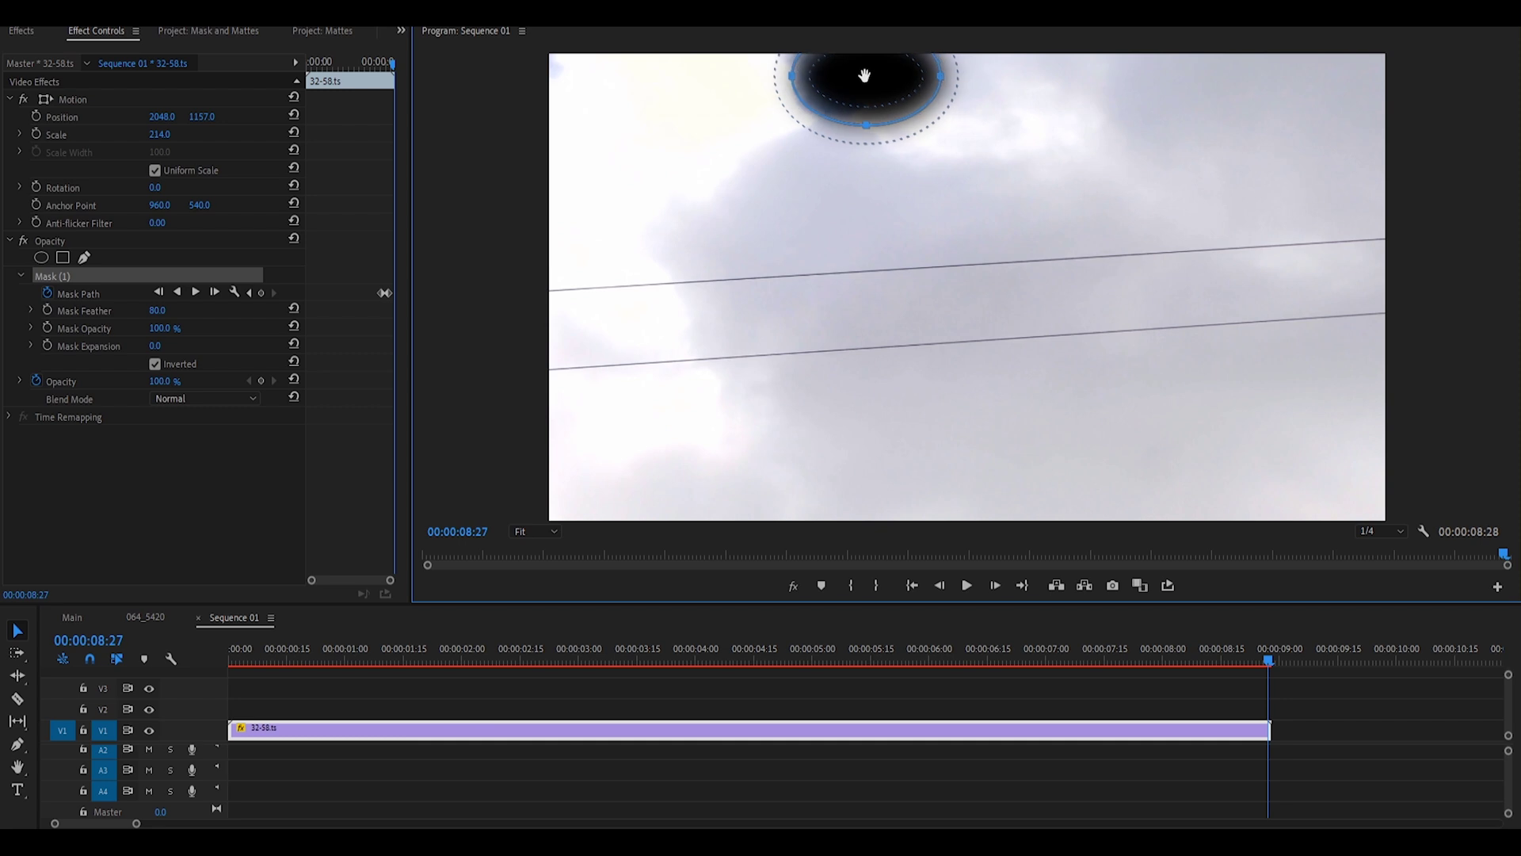
mouse_move(703, 731)
left_mouse_down()
mouse_move(704, 713)
mouse_move(680, 717)
mouse_move(701, 742)
left_mouse_up()
left_click(116, 281)
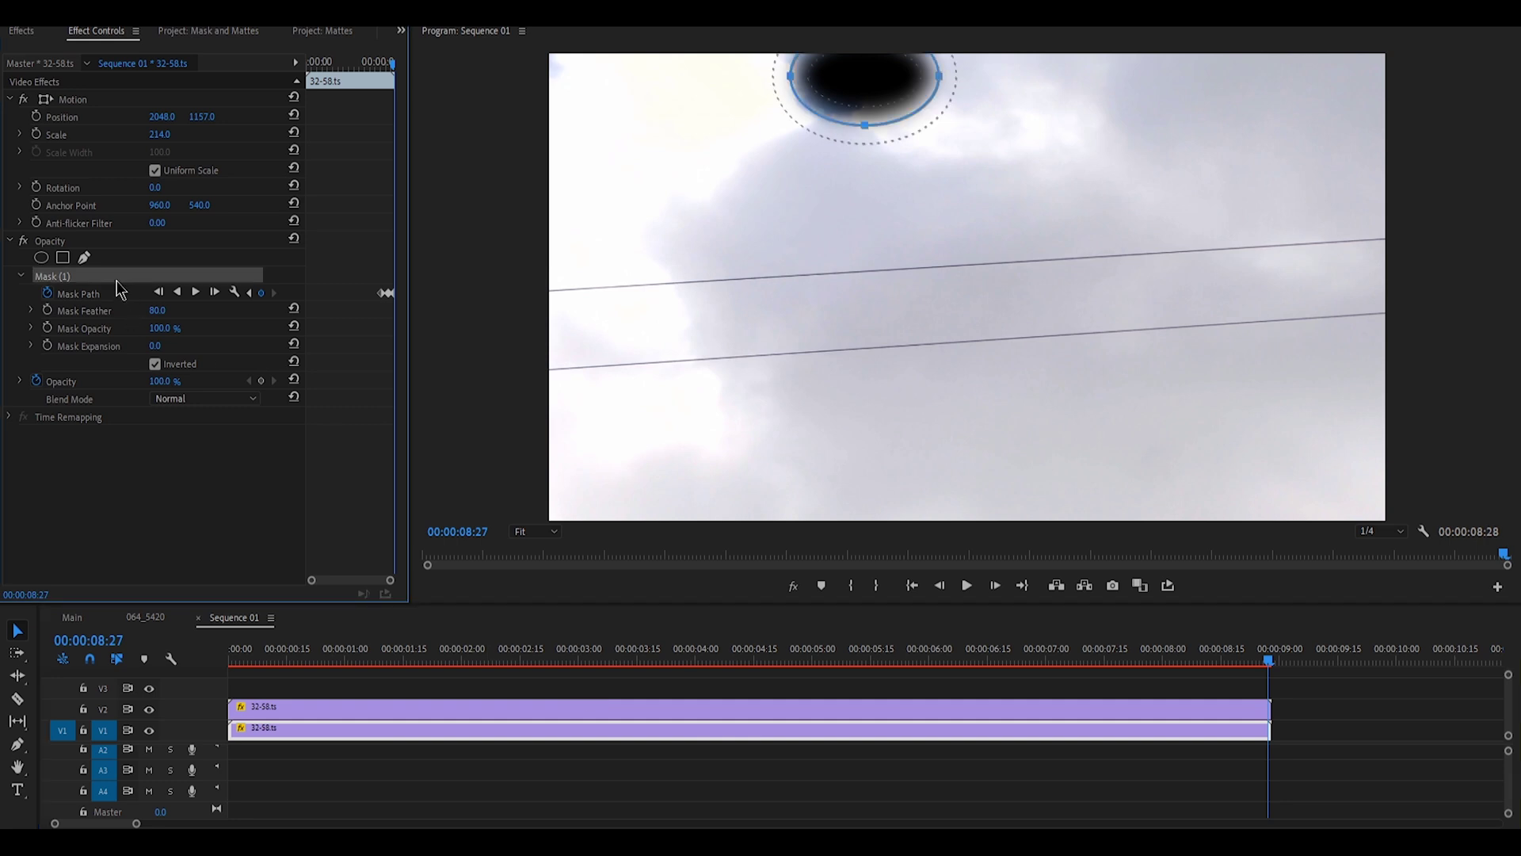
Delete the V1 copy's mask, trim it from about 00:00:07:00 to the V2 clip's end, and preview
key("Delete")
left_click_drag(469, 729, 600, 739)
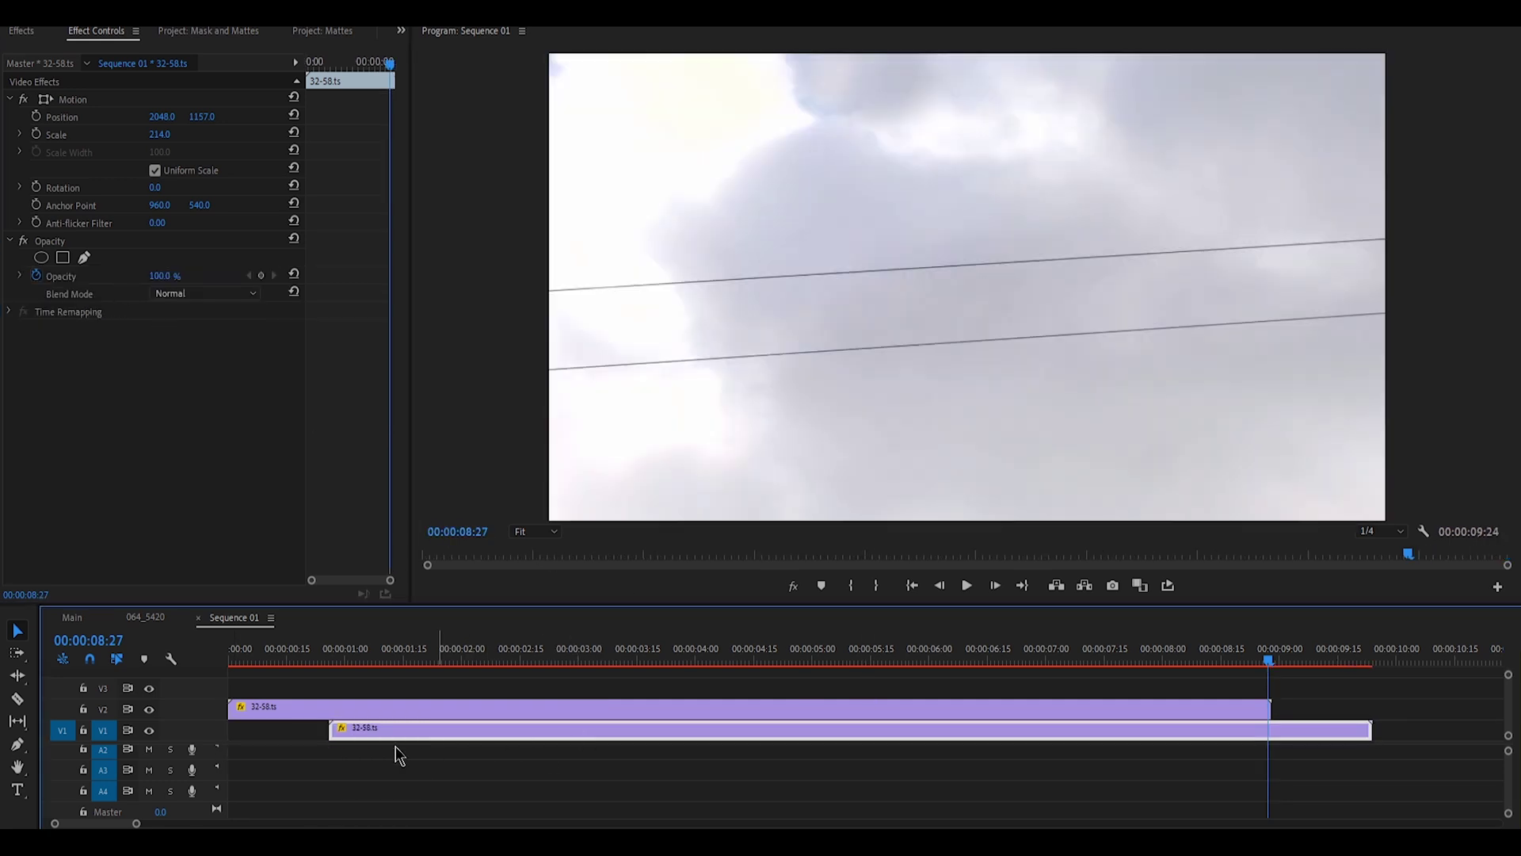
left_click_drag(326, 730, 1030, 729)
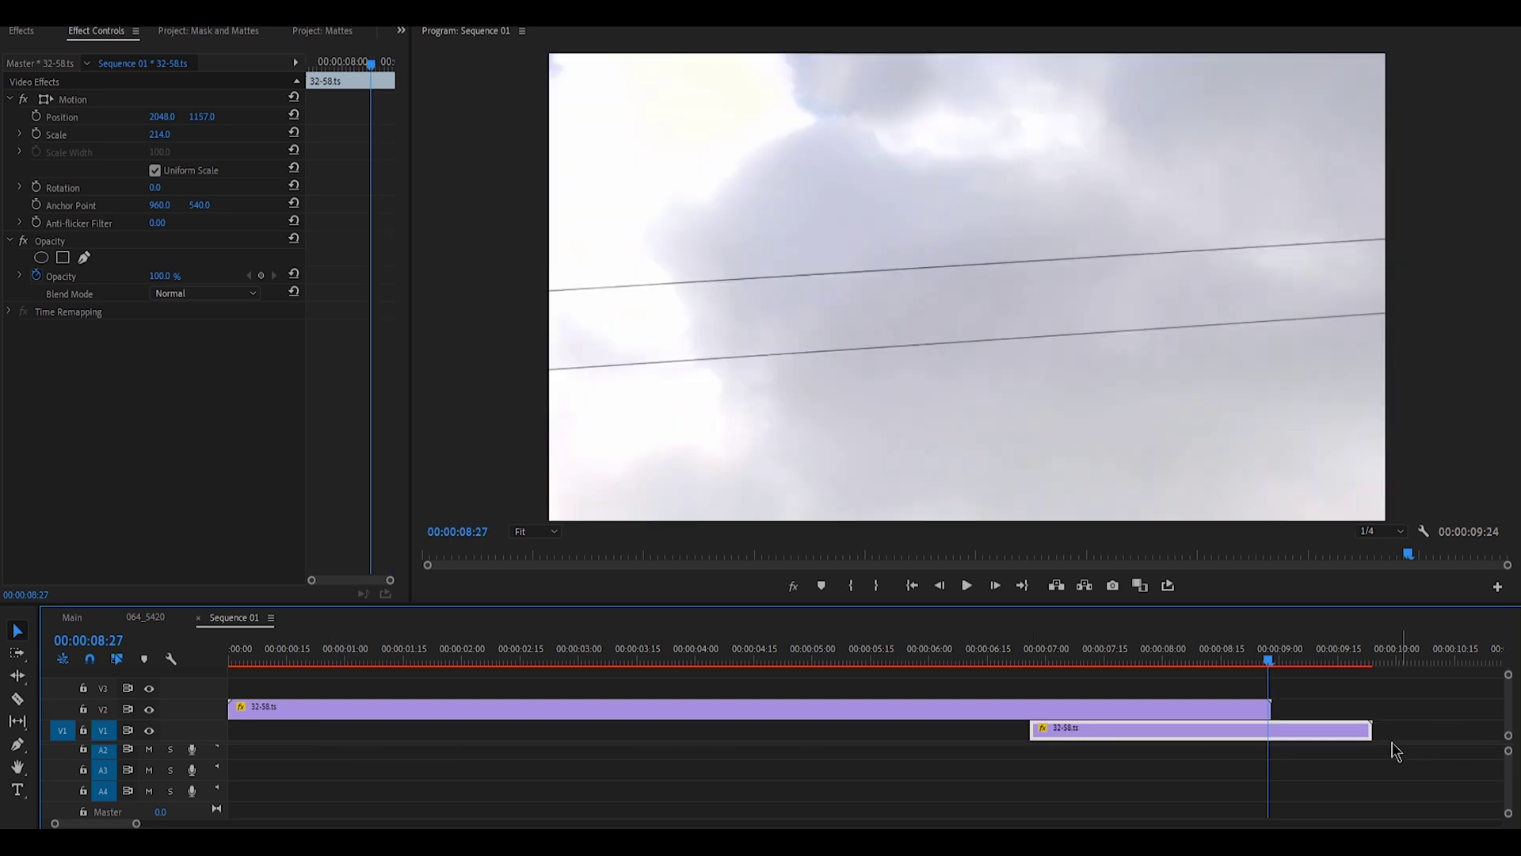
left_click_drag(1354, 735, 1270, 740)
left_click_drag(1269, 660, 987, 659)
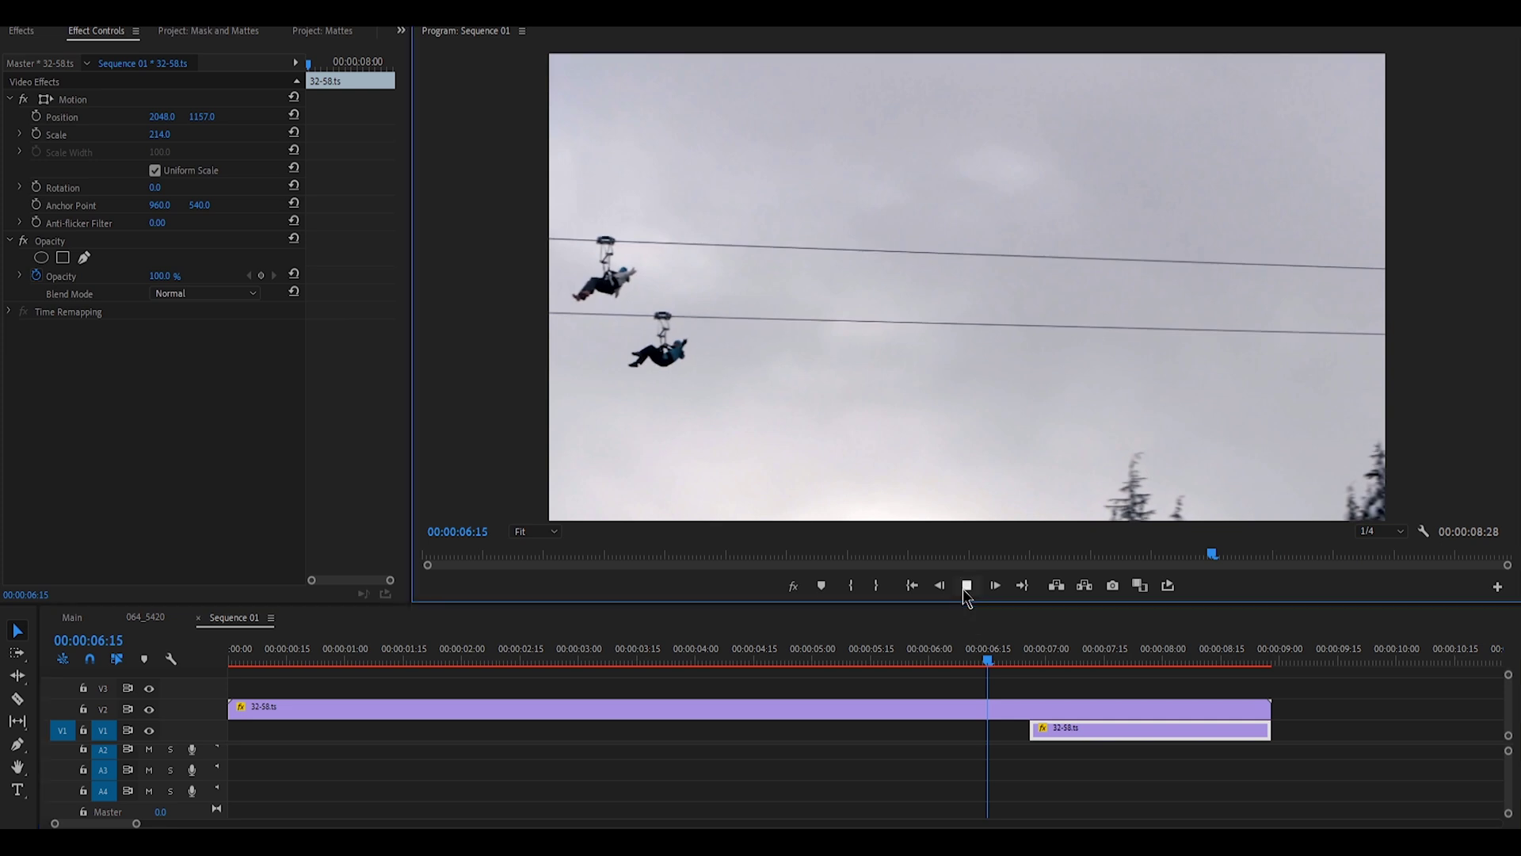
left_click(965, 587)
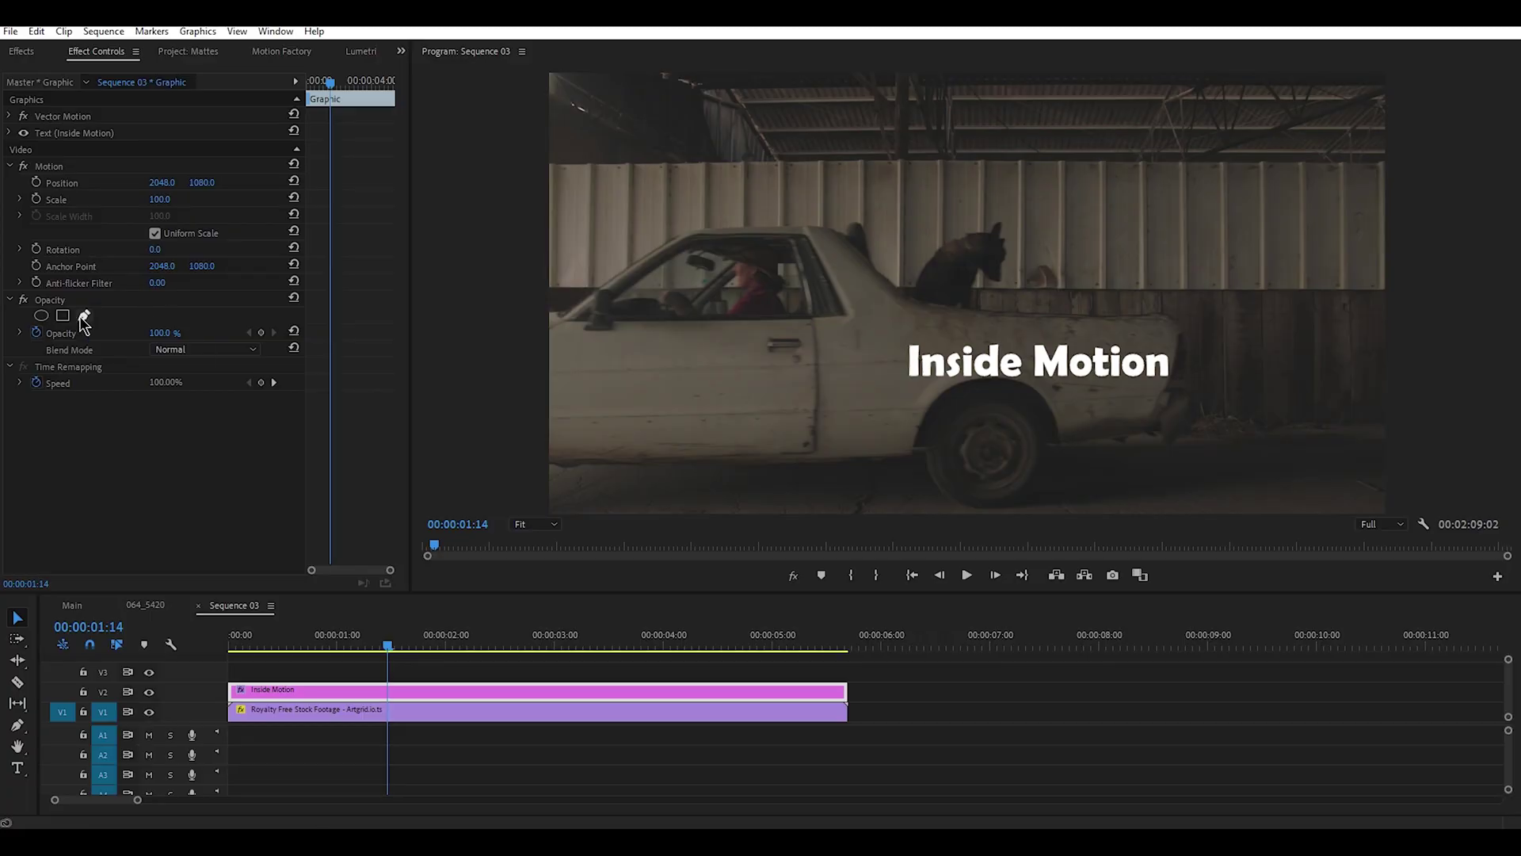
Draw a pen mask on the Inside Motion title with points around the truck's rear body
left_click(84, 315)
left_click(871, 337)
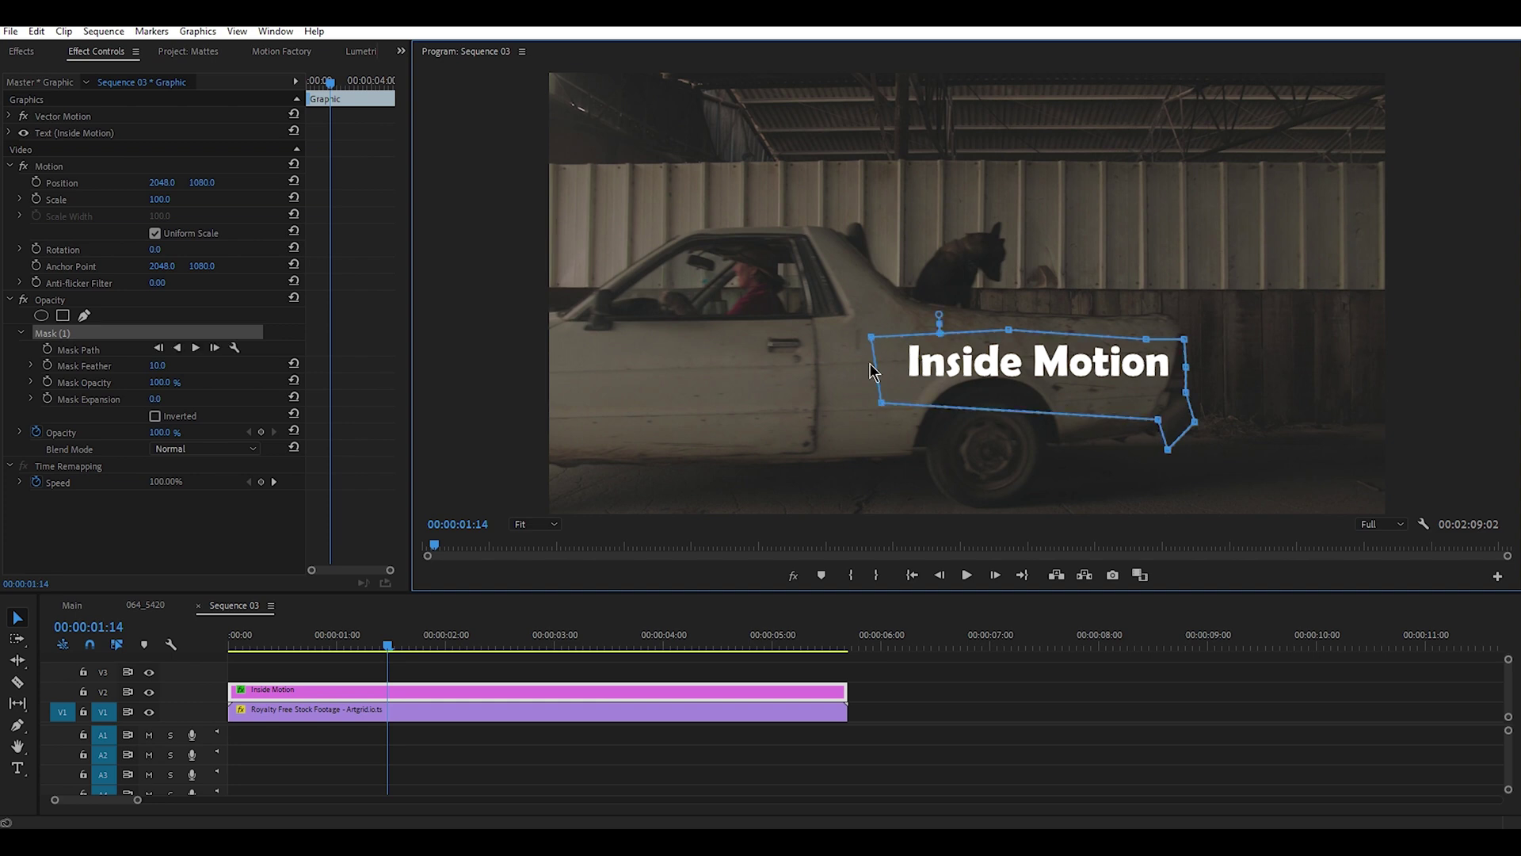
Invert the mask, keyframe its path, and shift it left a few frames later to follow the truck
left_click(156, 417)
left_click(48, 349)
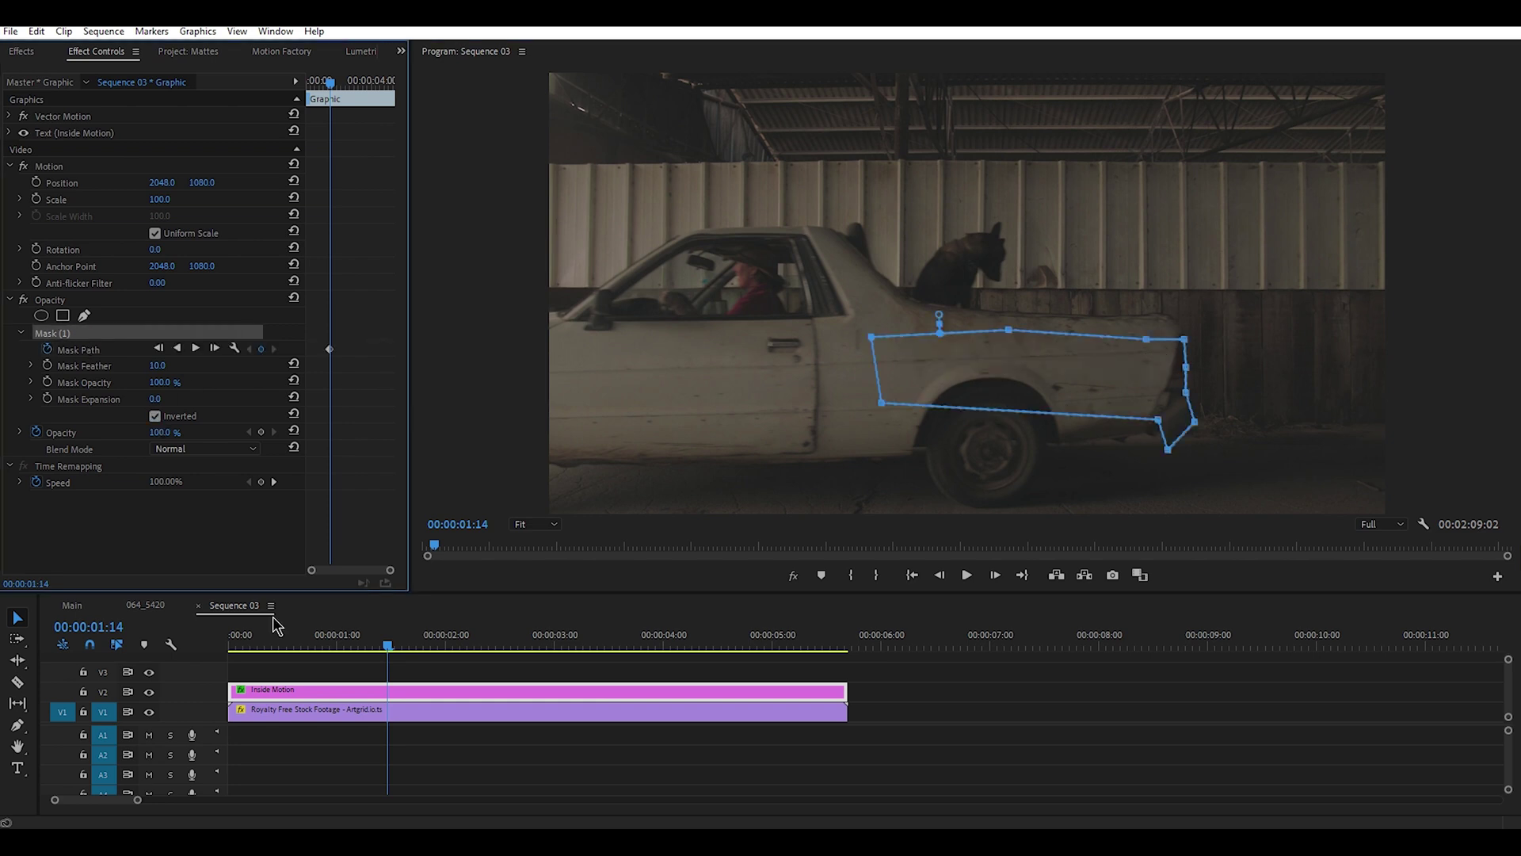
key("shift+Right")
key("shift+Right")
key("shift+Right")
key("Right")
left_click_drag(1070, 385, 944, 382)
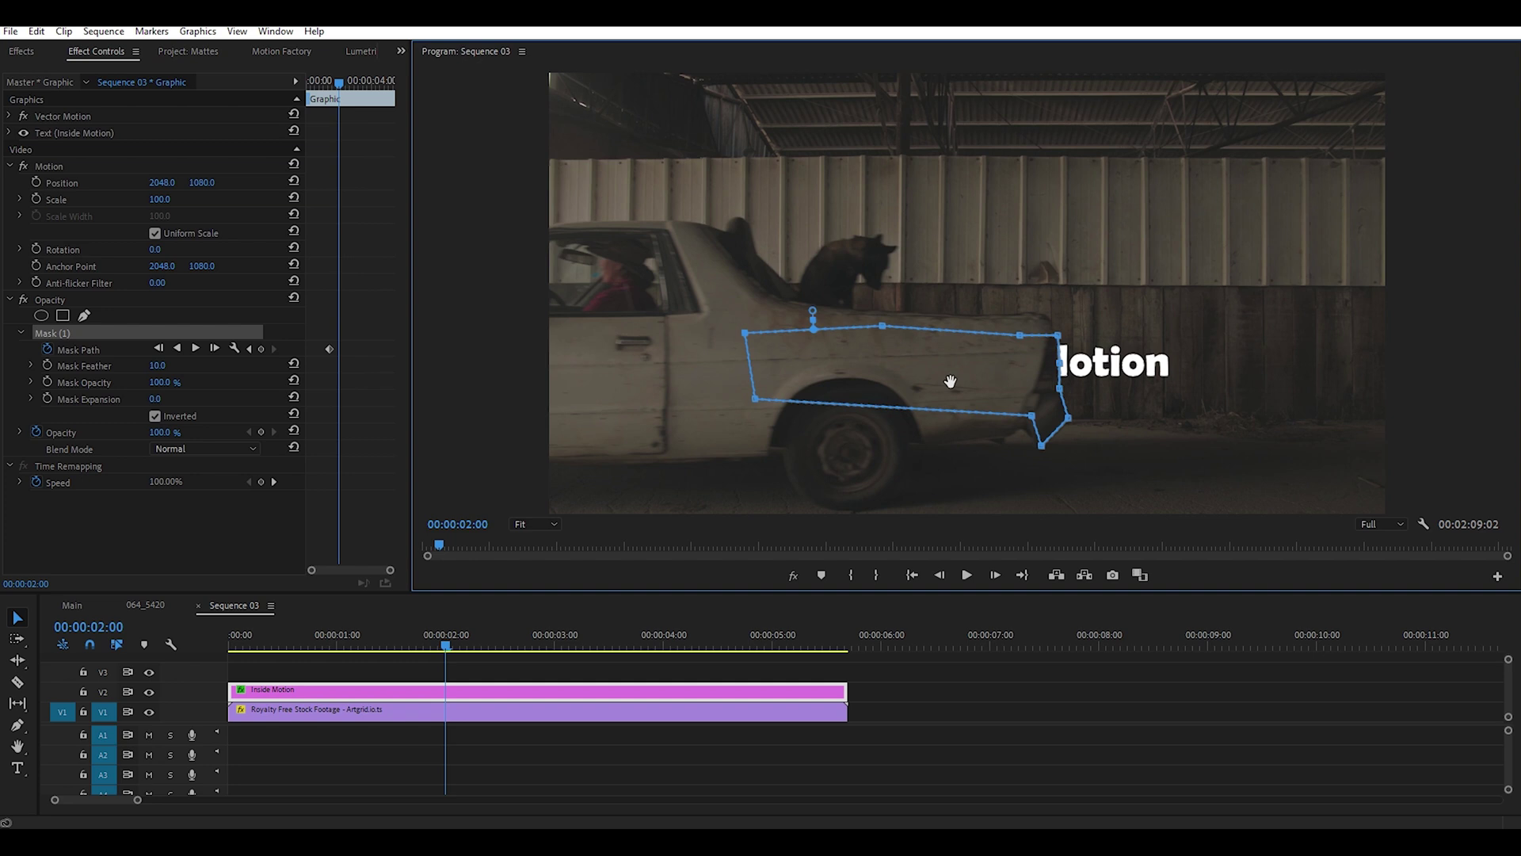
At 2:22 move the mask back over the car, set feather to 20, and preview from the start
left_click_drag(454, 658, 526, 658)
left_click_drag(909, 392, 753, 362)
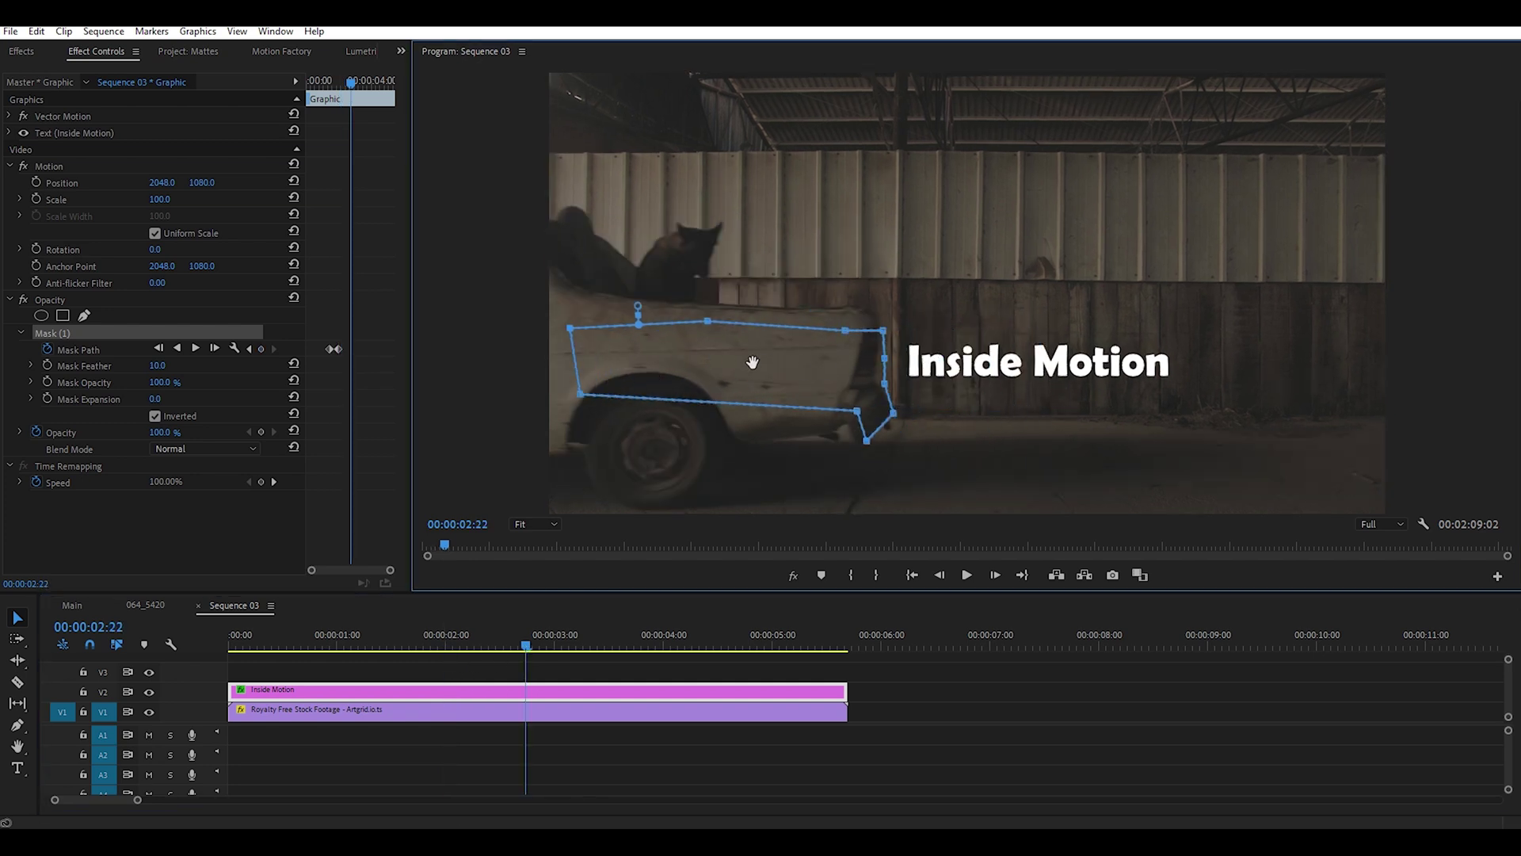
left_click(170, 364)
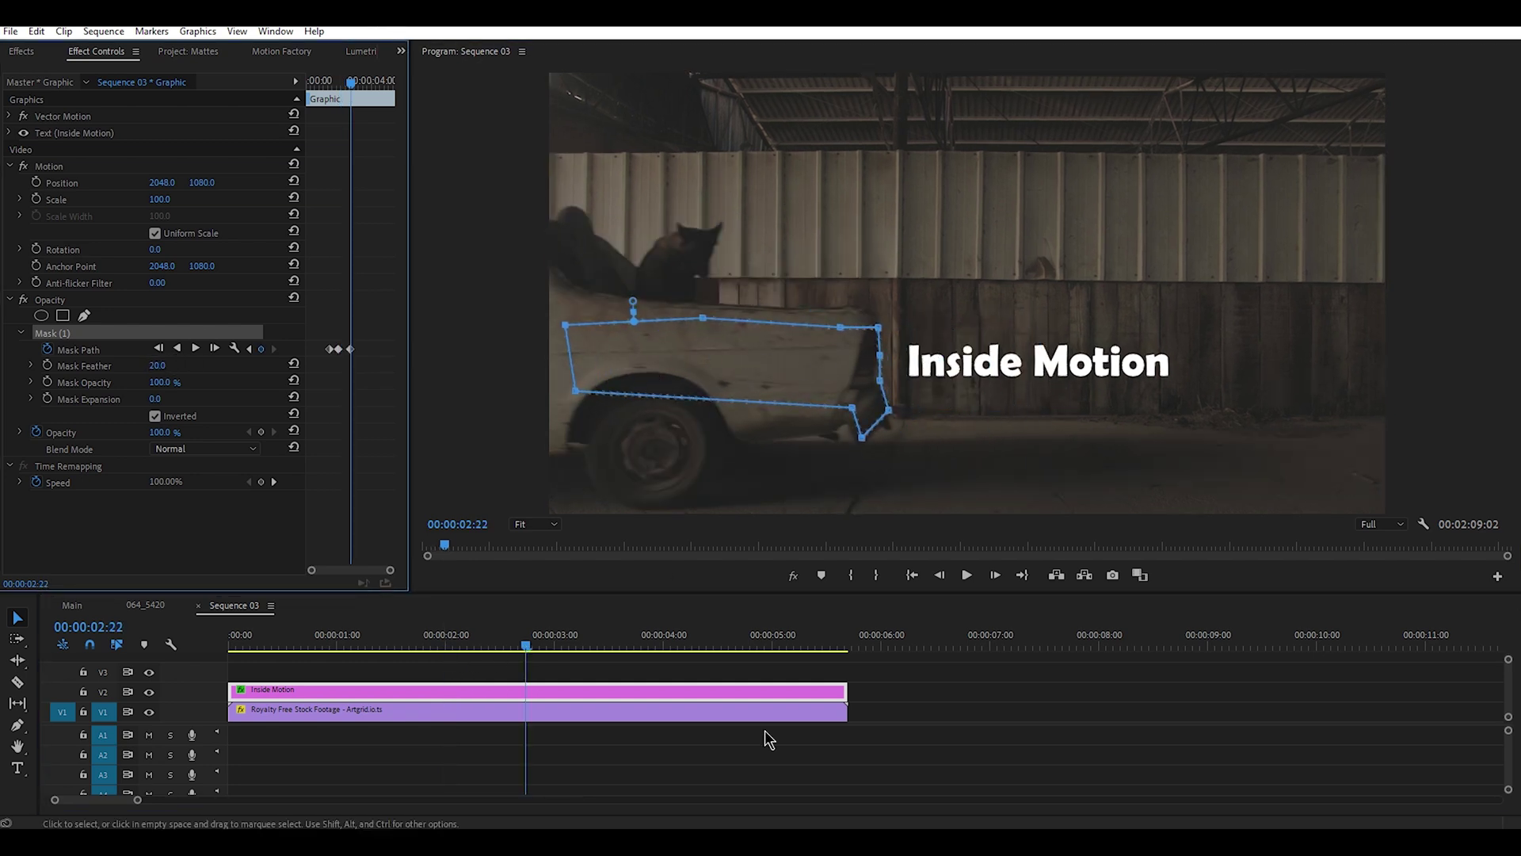
key("Home")
left_click(966, 574)
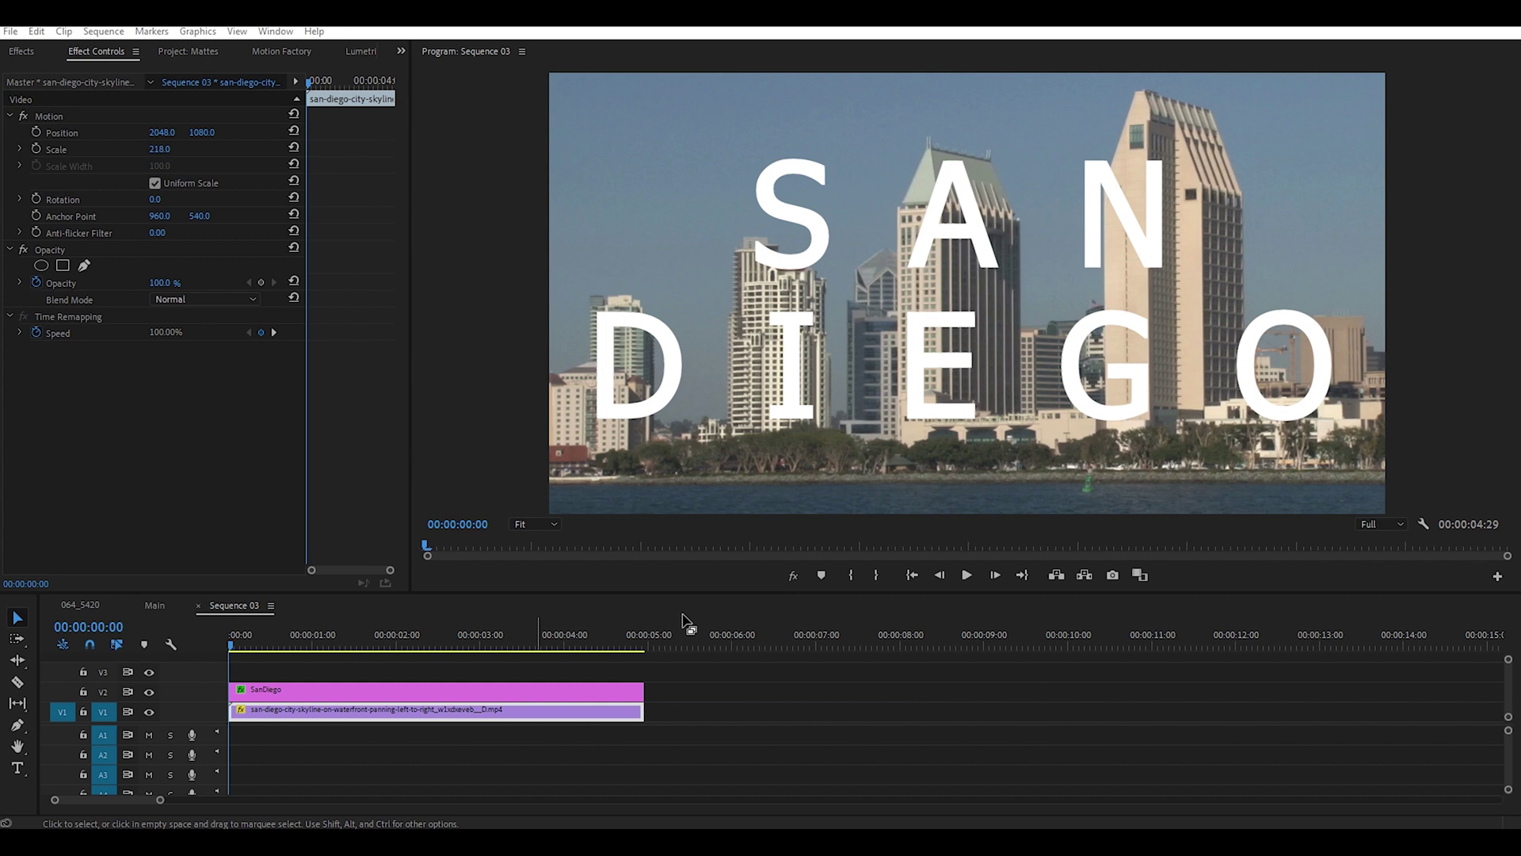
left_click(462, 691)
left_click(458, 705)
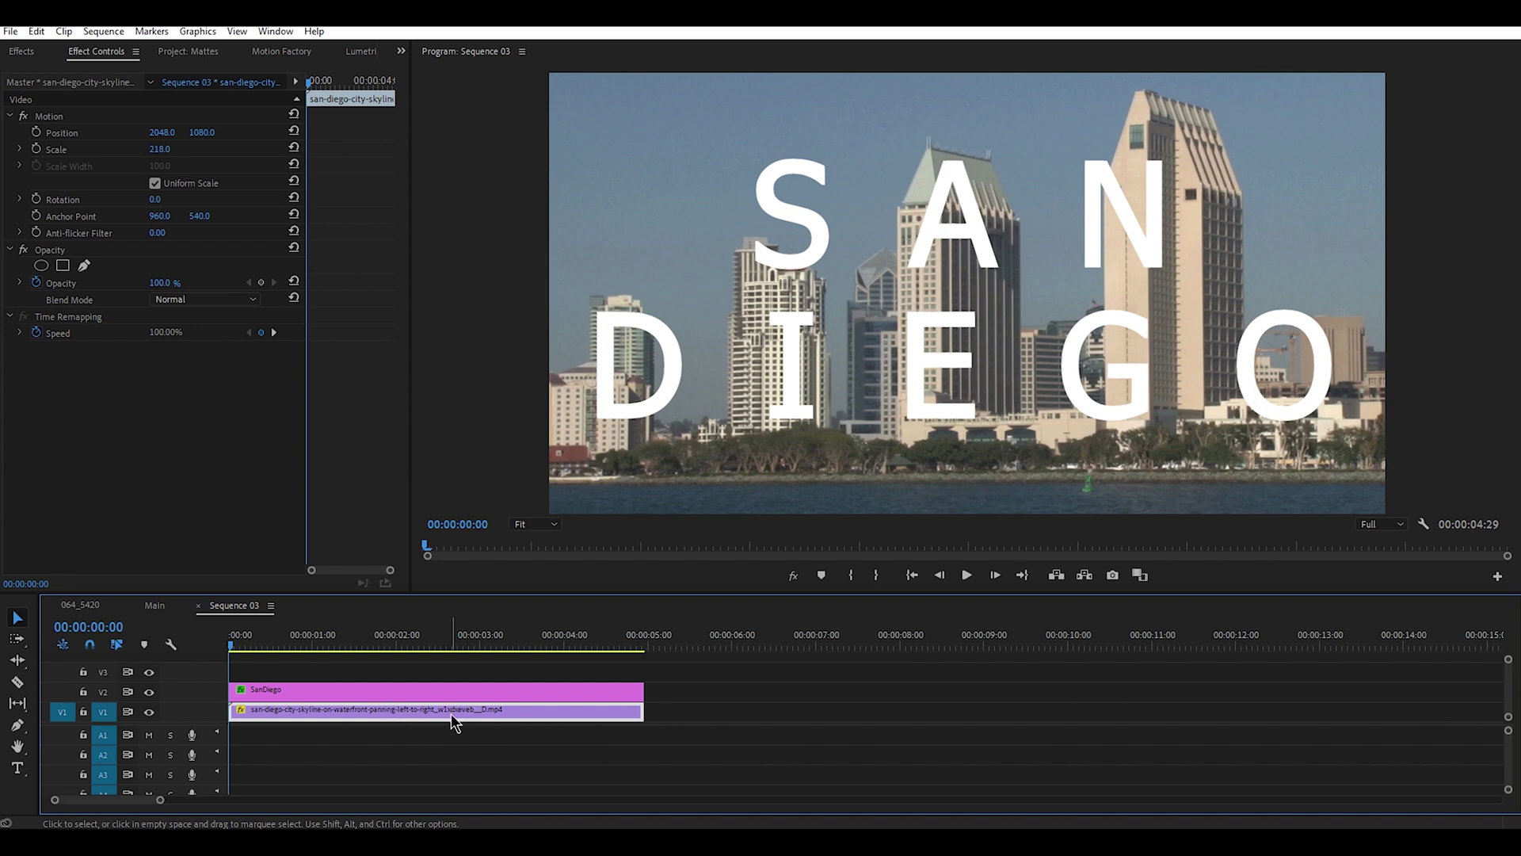
left_click(415, 688)
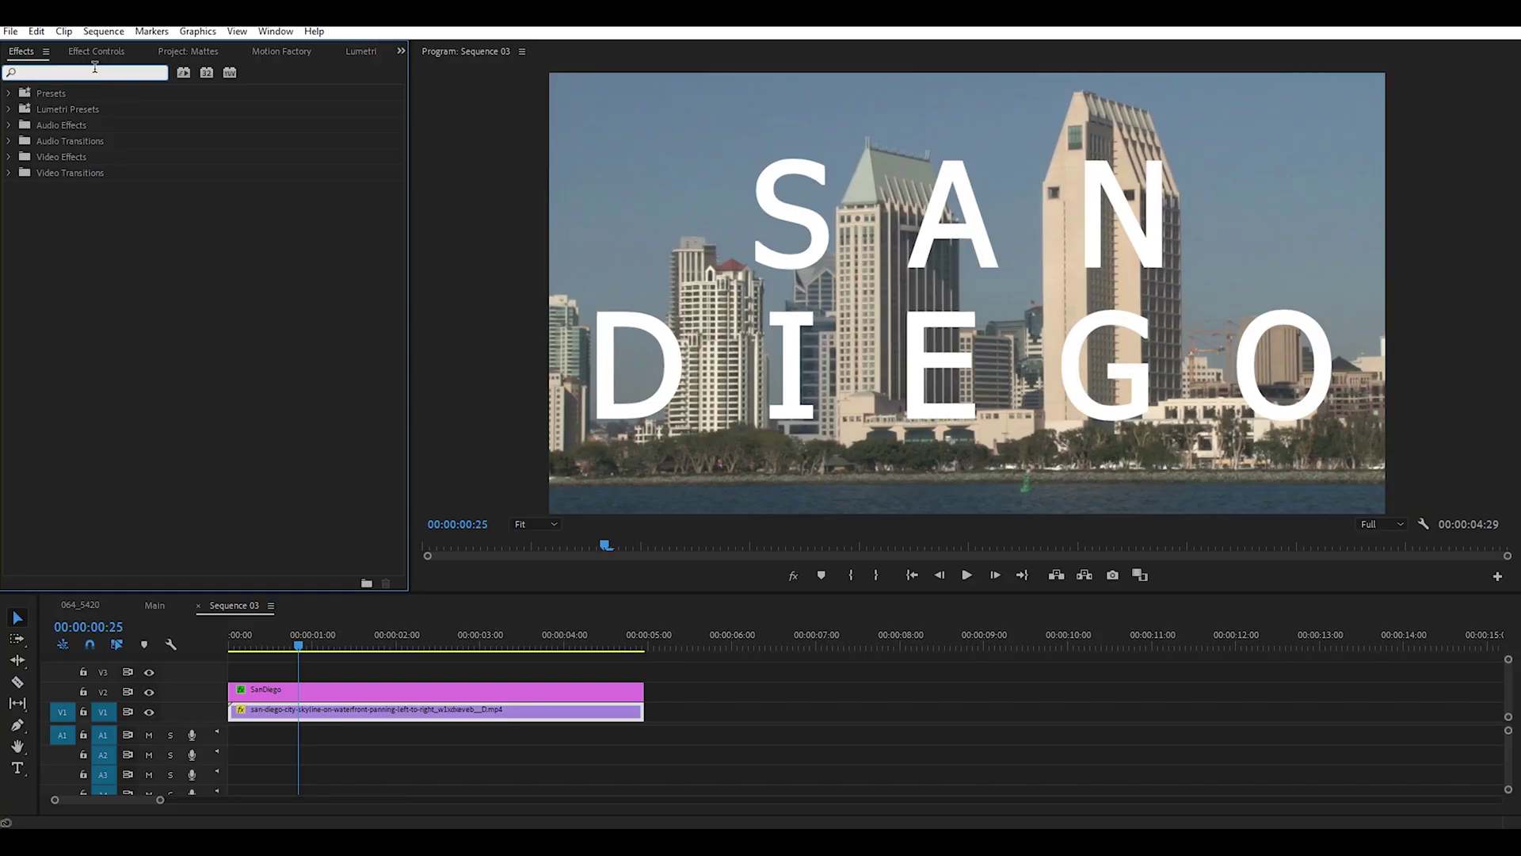
Apply Track Matte Key to the skyline clip with Matte set to Video 2, then preview
type("track")
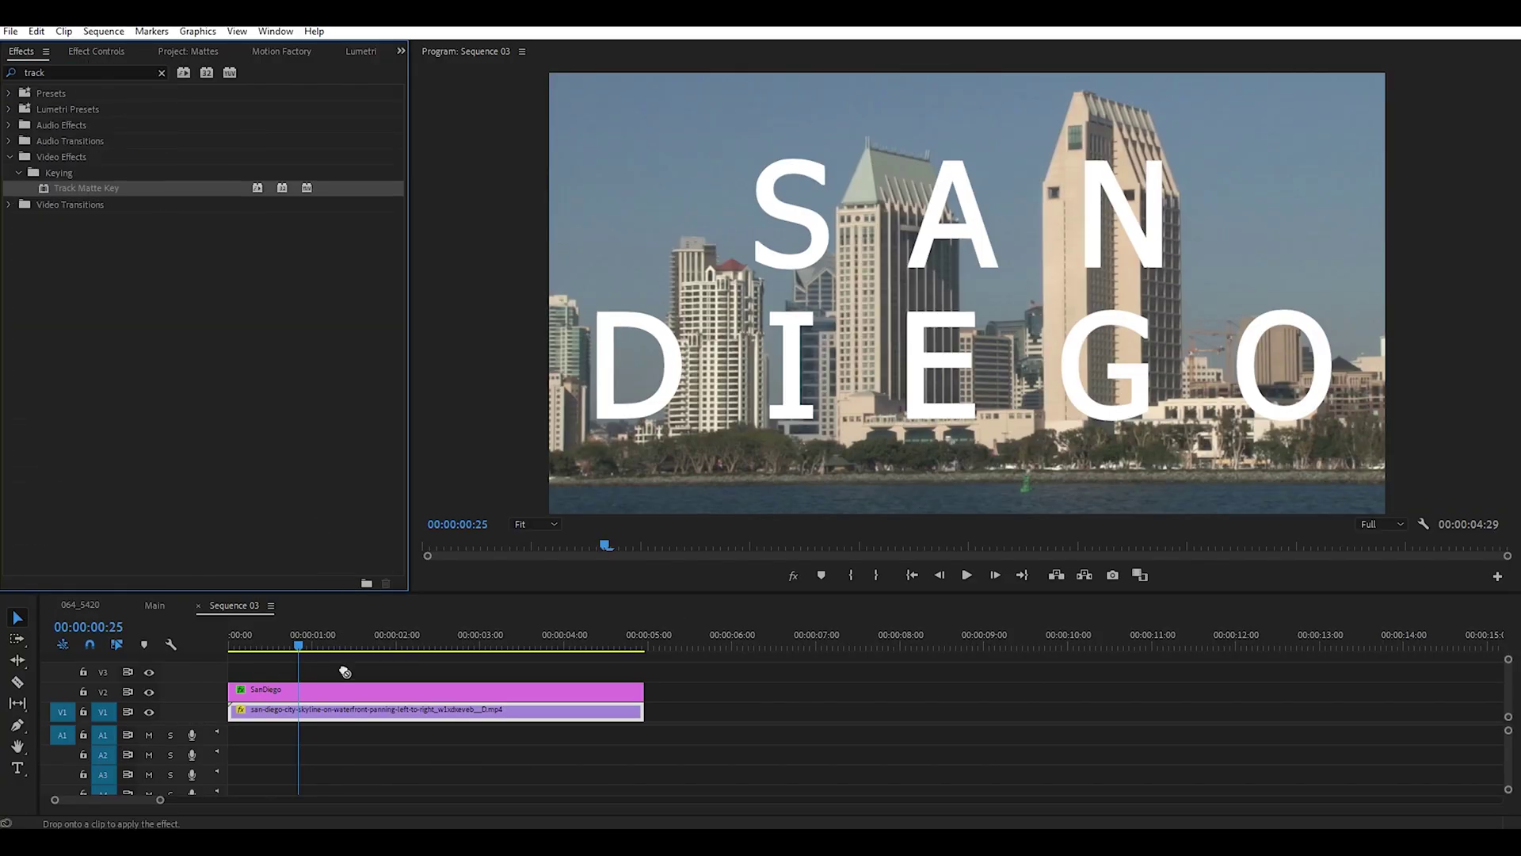
left_click_drag(352, 723, 352, 723)
left_click(107, 54)
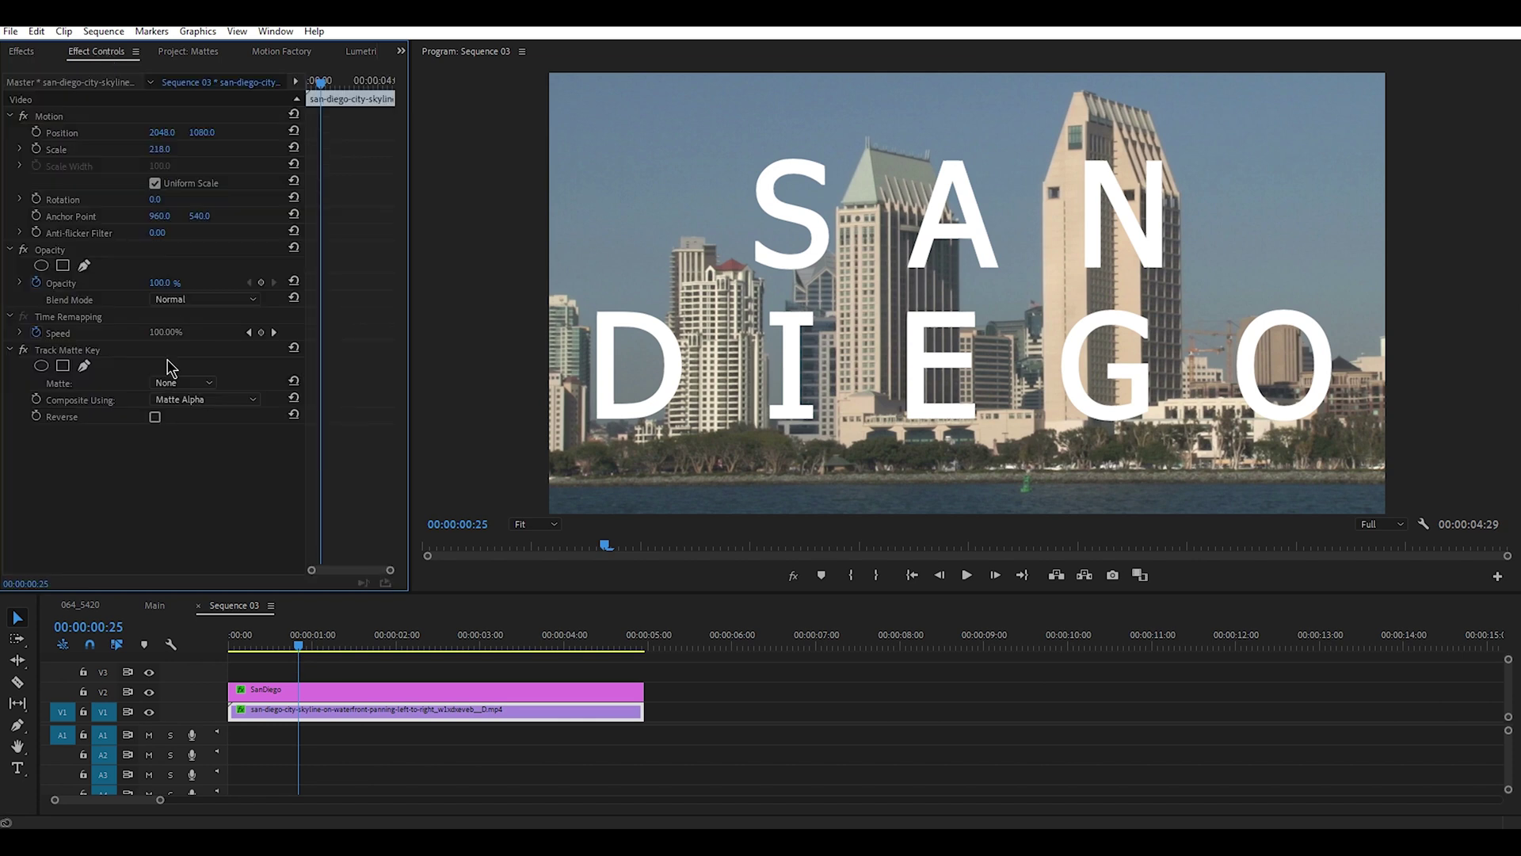
left_click(208, 385)
left_click(198, 438)
left_click(967, 574)
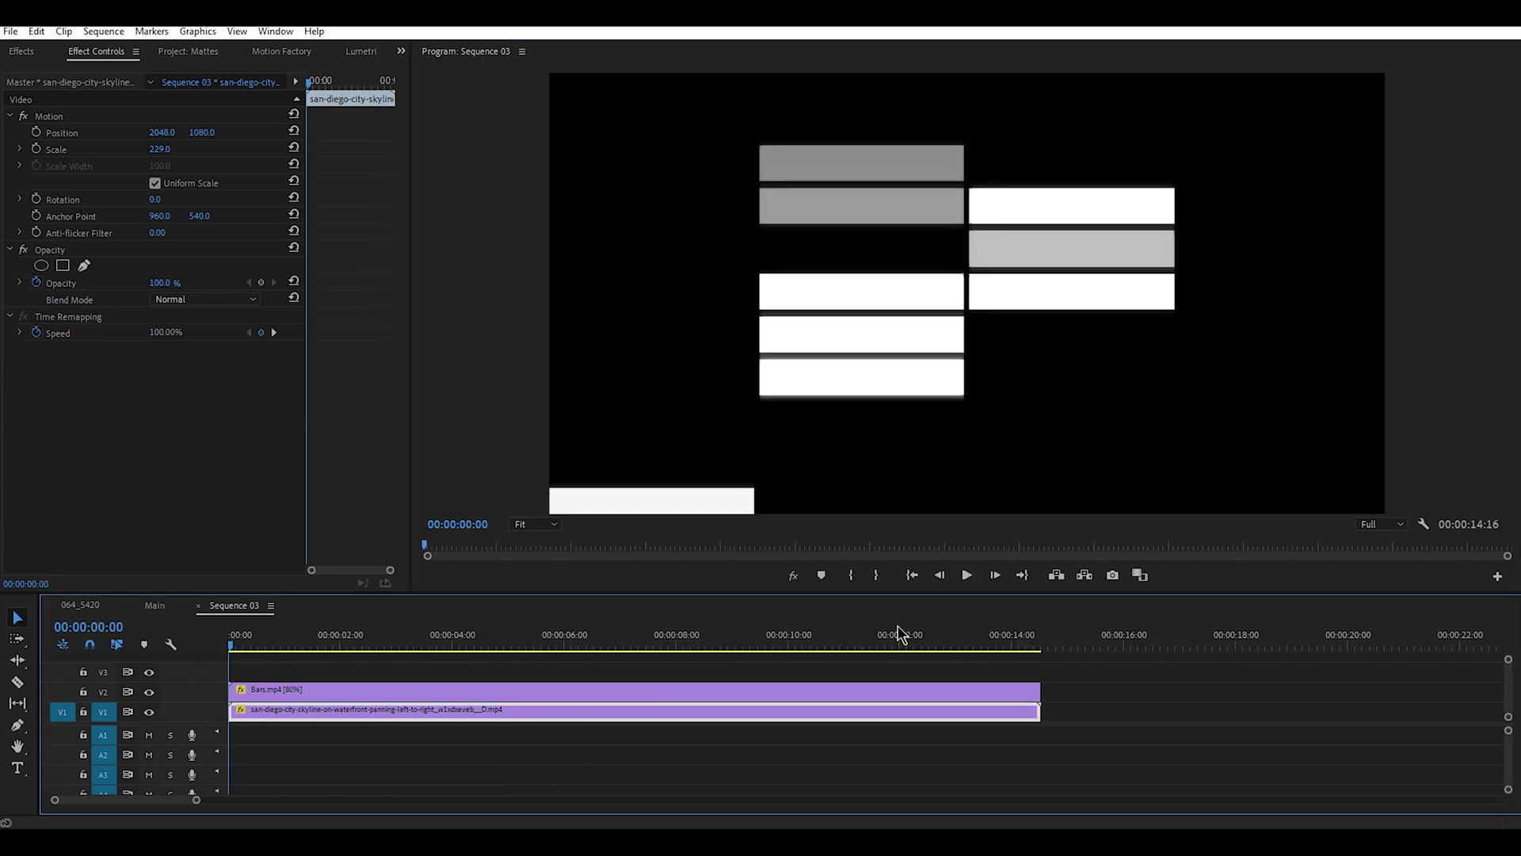
Preview the bars, then add Track Matte Key to the skyline using Matte Luma from Video 2
left_click(967, 575)
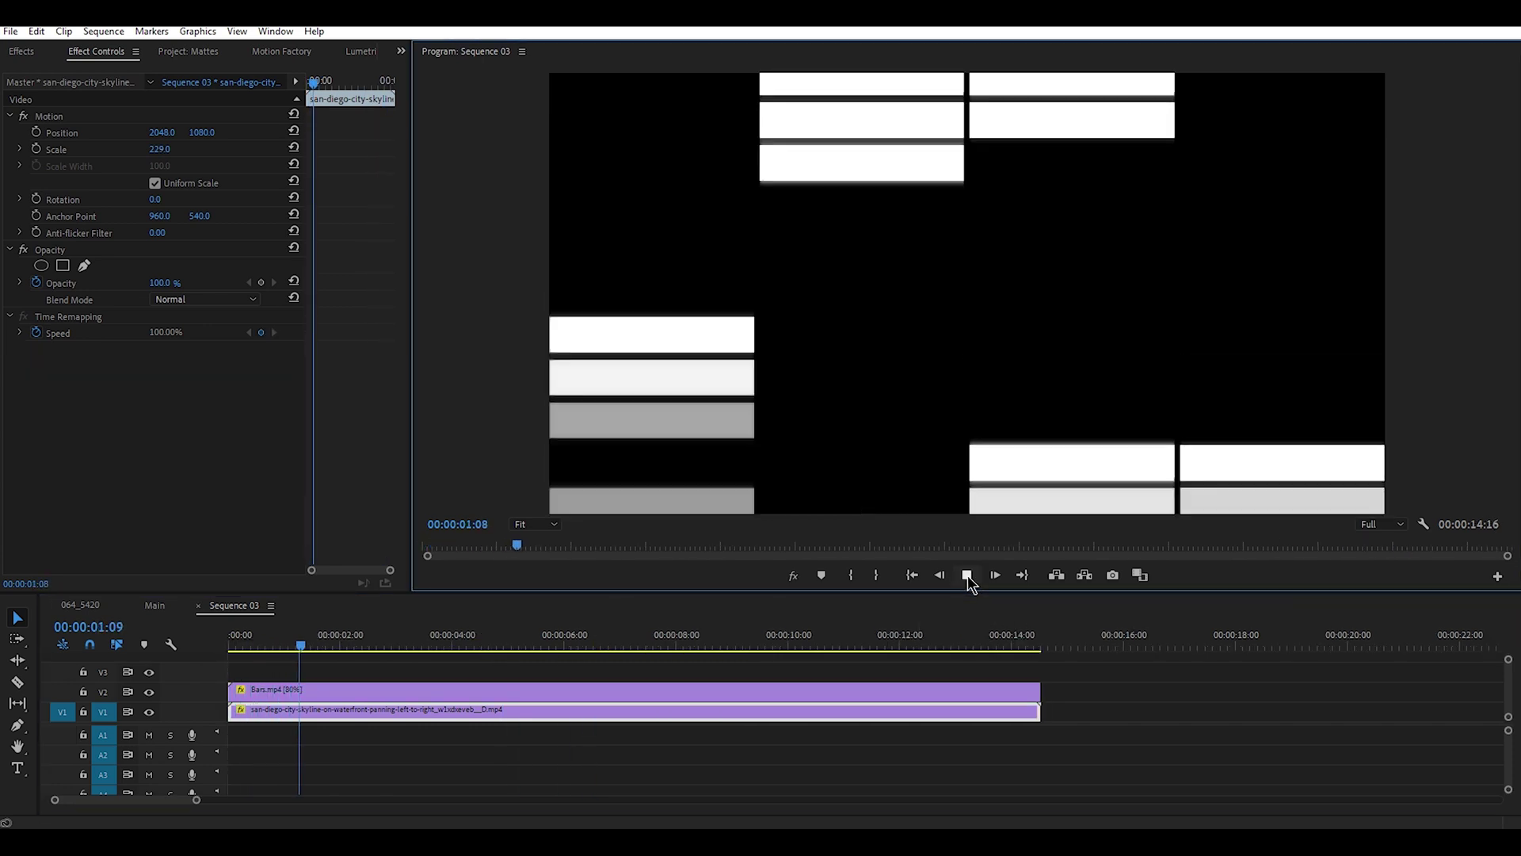
left_click(967, 575)
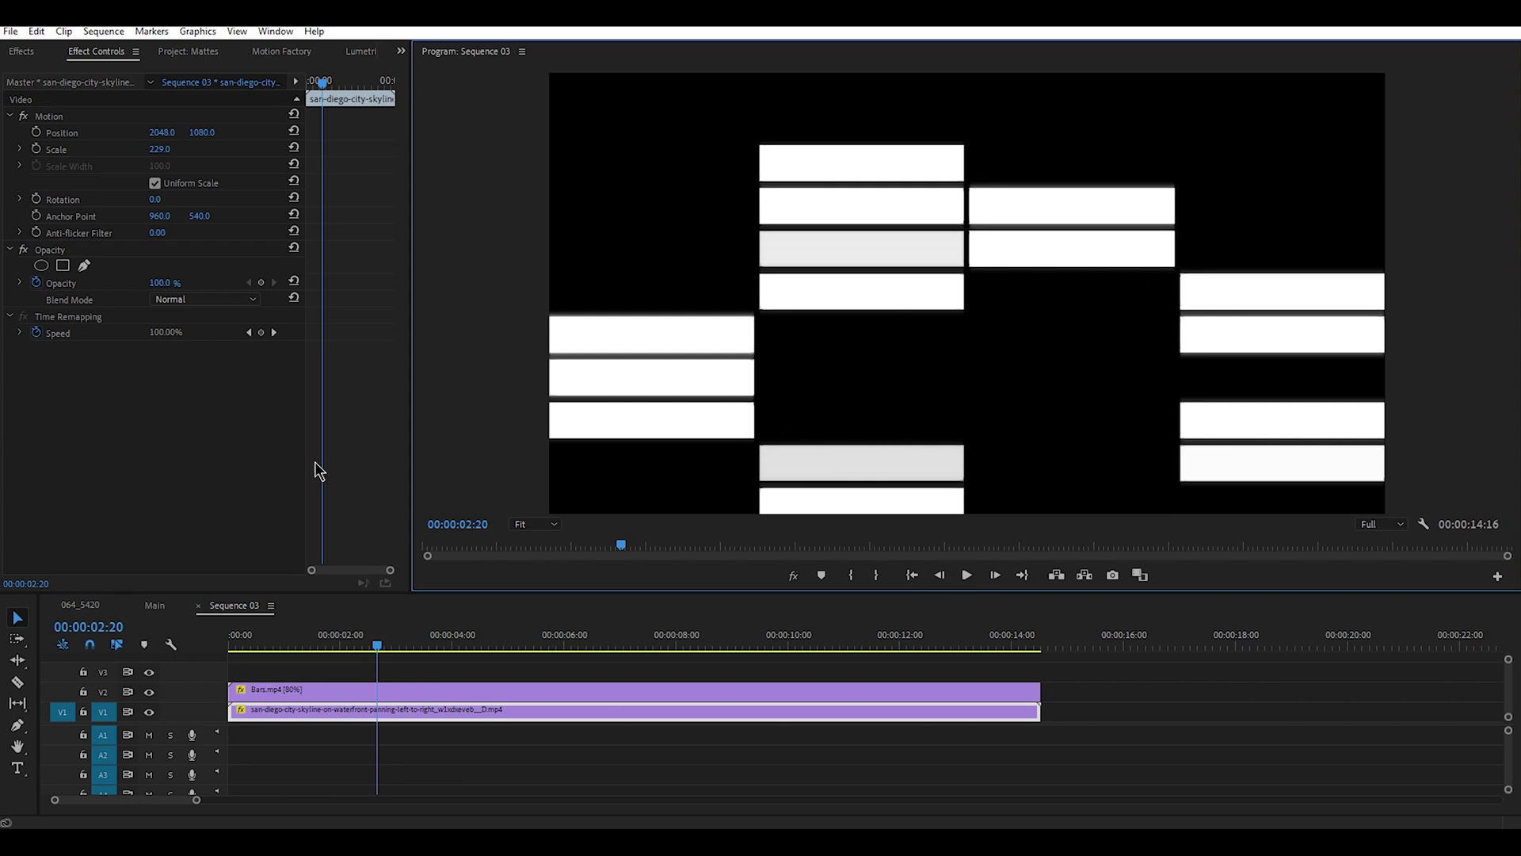
left_click(20, 52)
left_click_drag(419, 685, 413, 718)
left_click(96, 52)
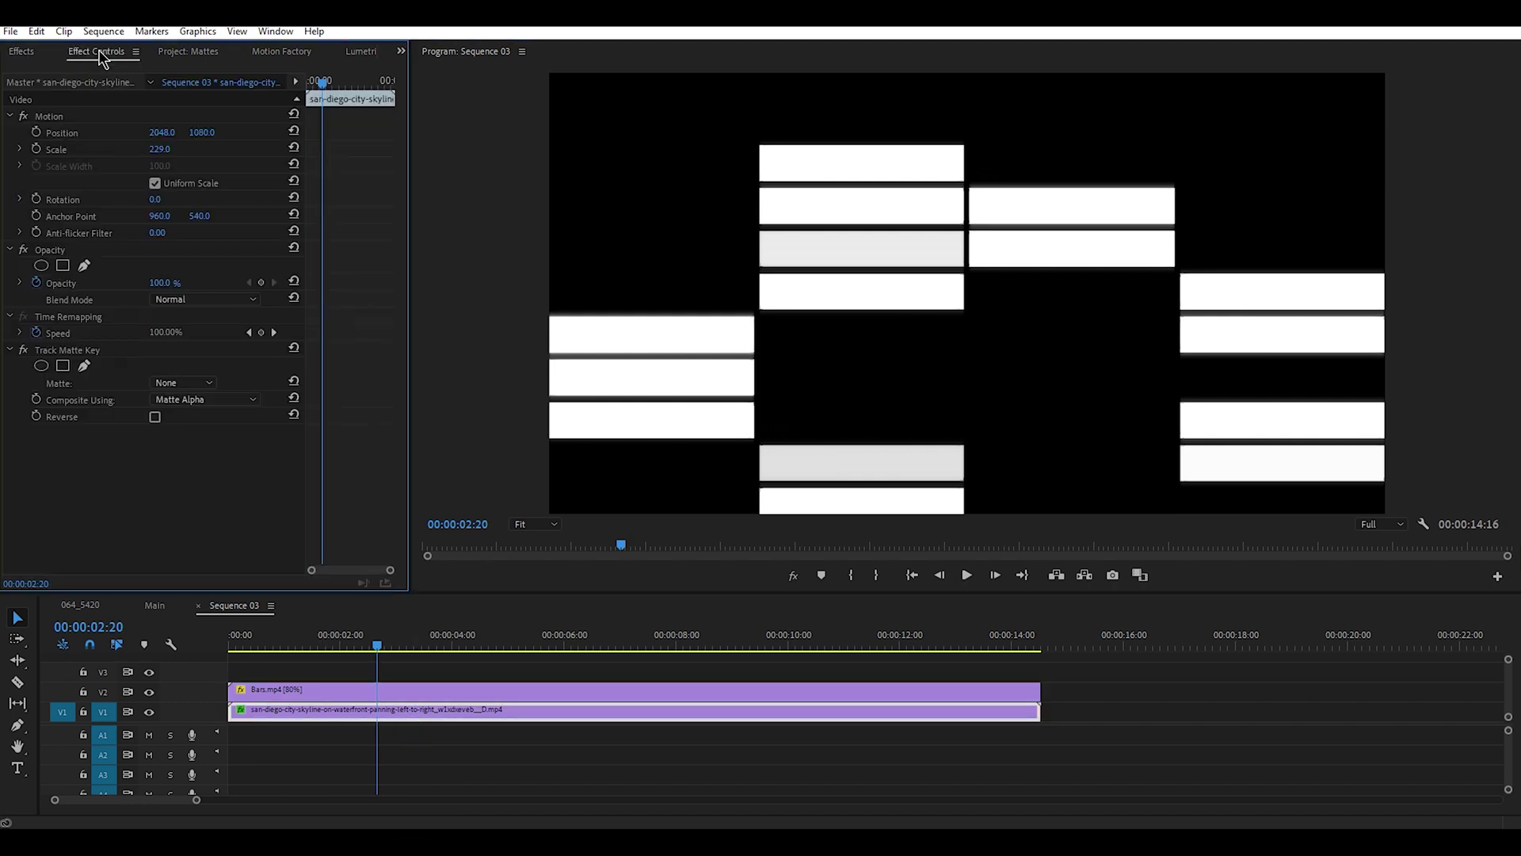
left_click(233, 401)
left_click(229, 429)
left_click(208, 388)
left_click(209, 436)
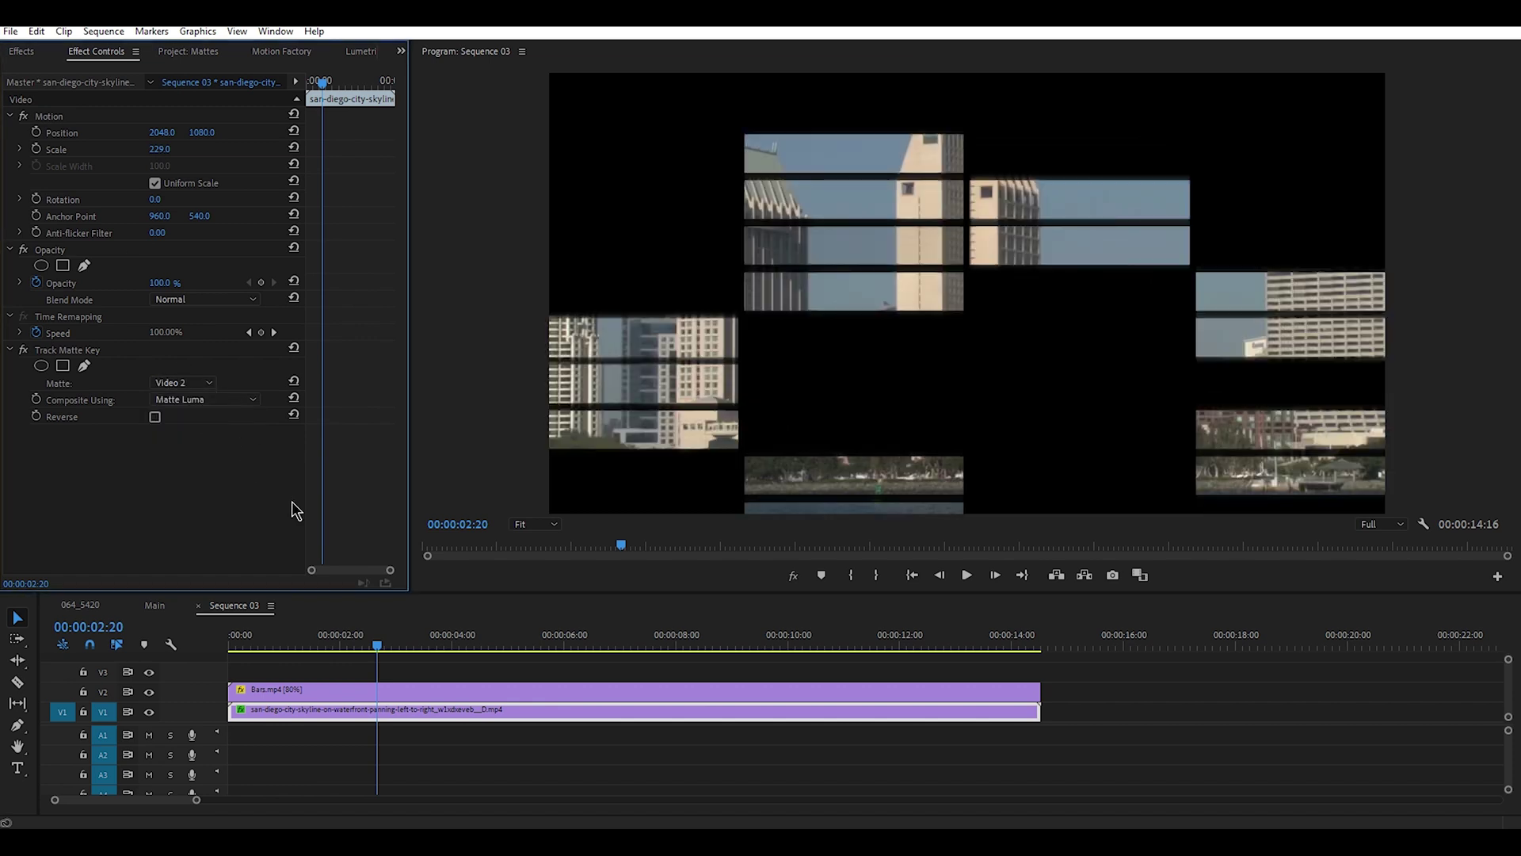
left_click(967, 576)
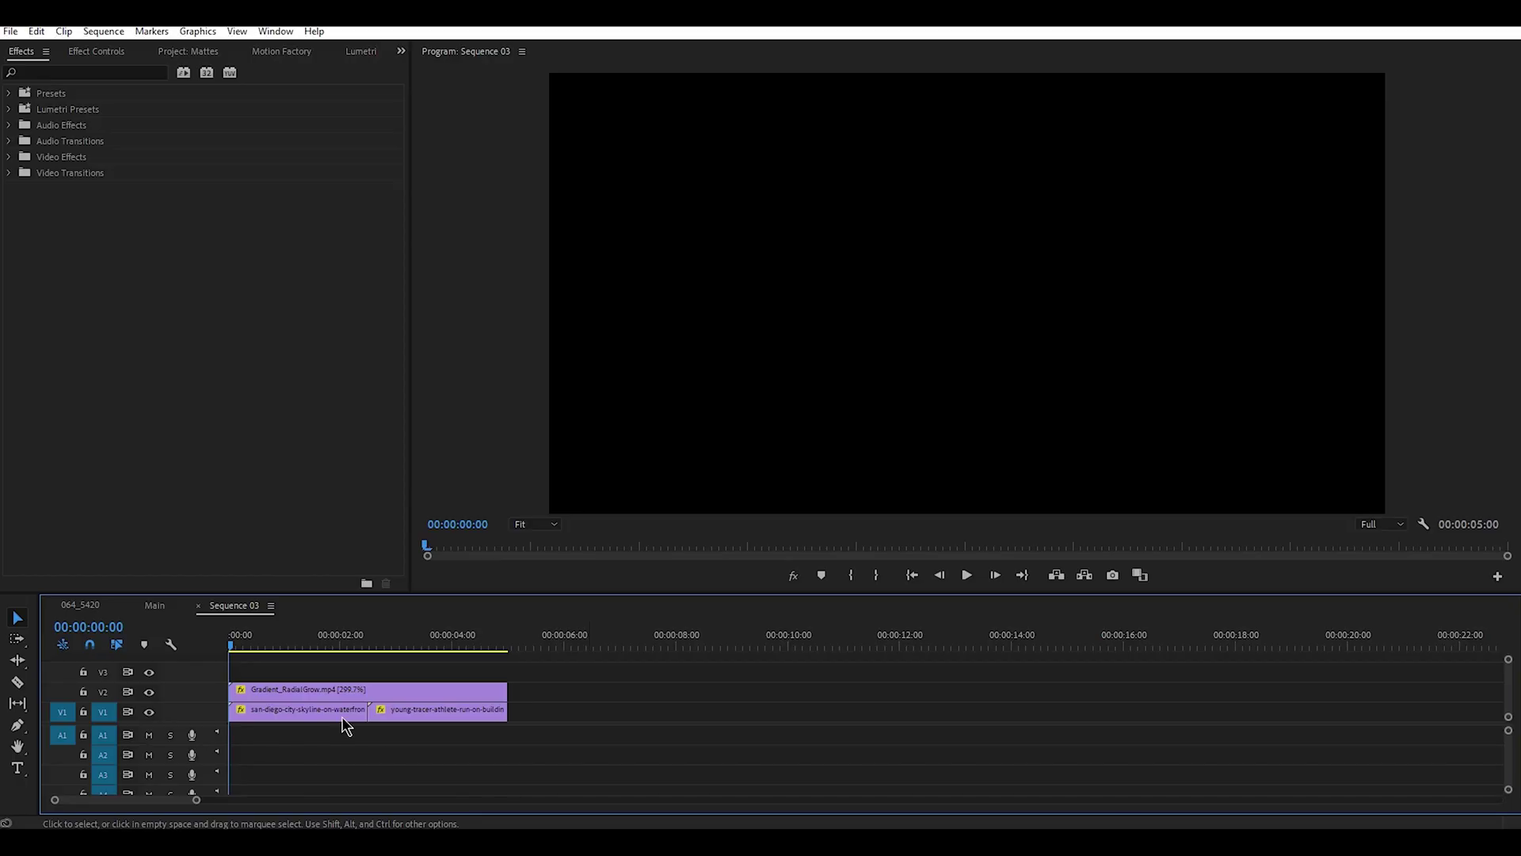
Play the Gradient_RadialGrow clip stacked over the skyline and athlete footage
left_click(966, 575)
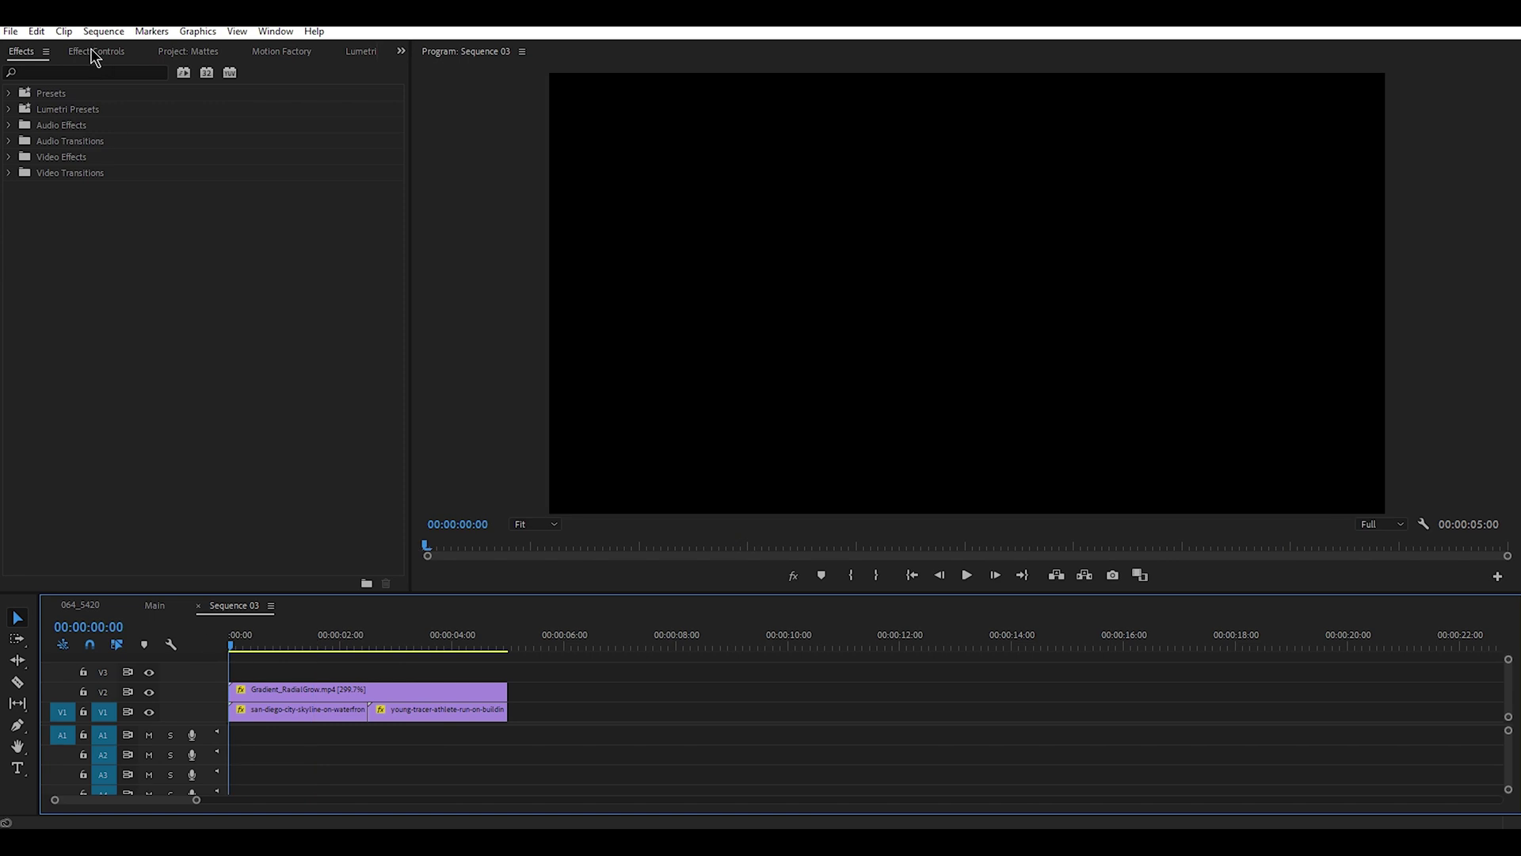
Add Track Matte Key to the skyline clip with compositing set to Matte Alpha
left_click(79, 72)
type("track")
left_click_drag(126, 187, 130, 222)
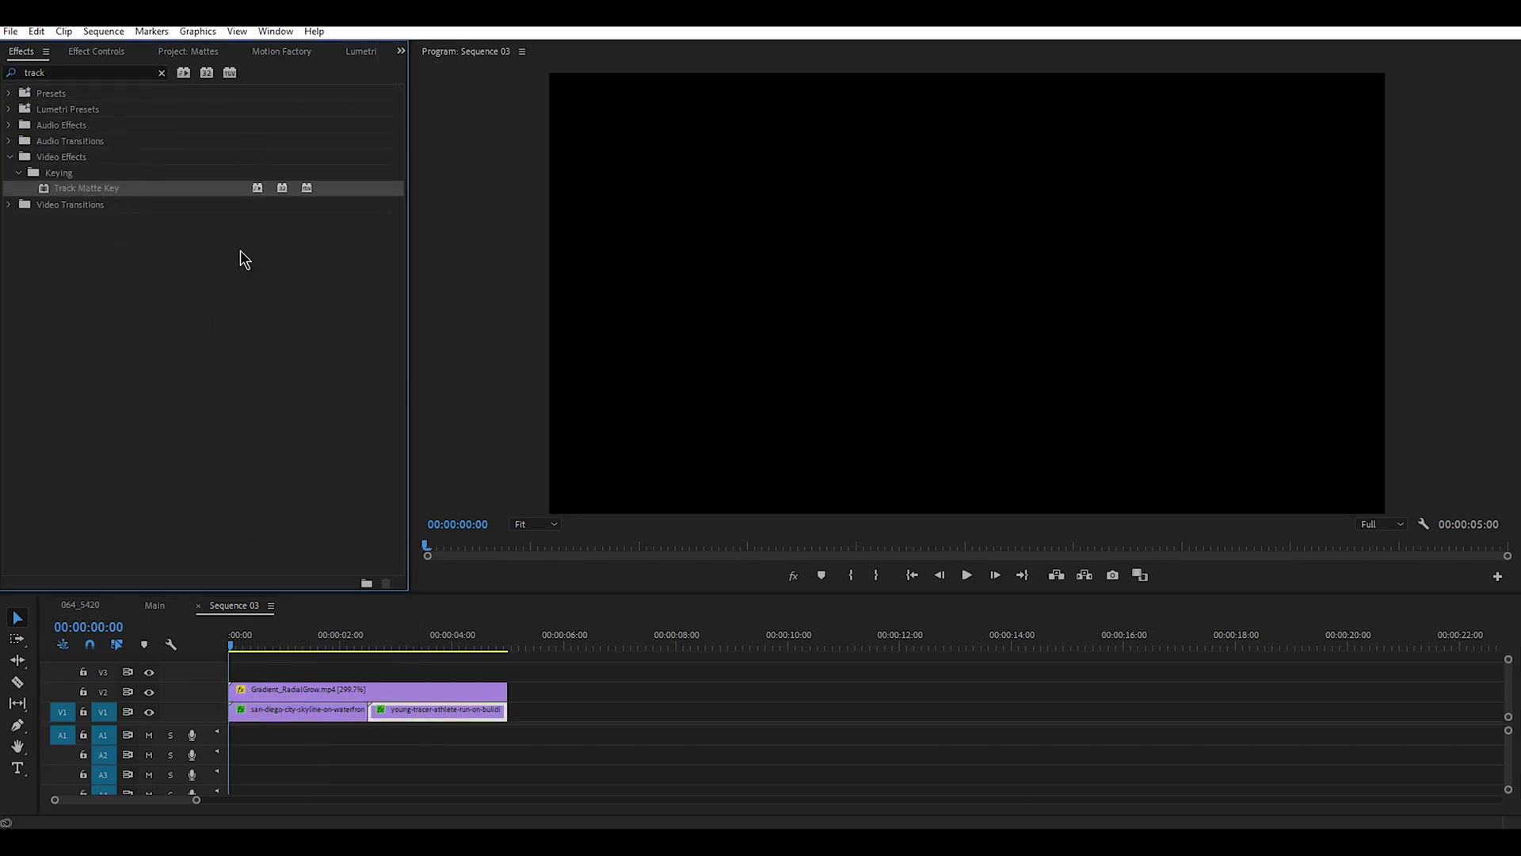
left_click_drag(243, 259, 239, 715)
left_click(302, 718)
left_click(203, 399)
left_click(182, 383)
Set the athlete clip's matte to Matte Luma from Video 2 and preview the gradient transition
left_click(437, 709)
left_click(203, 400)
left_click(208, 425)
left_click(197, 385)
left_click(174, 427)
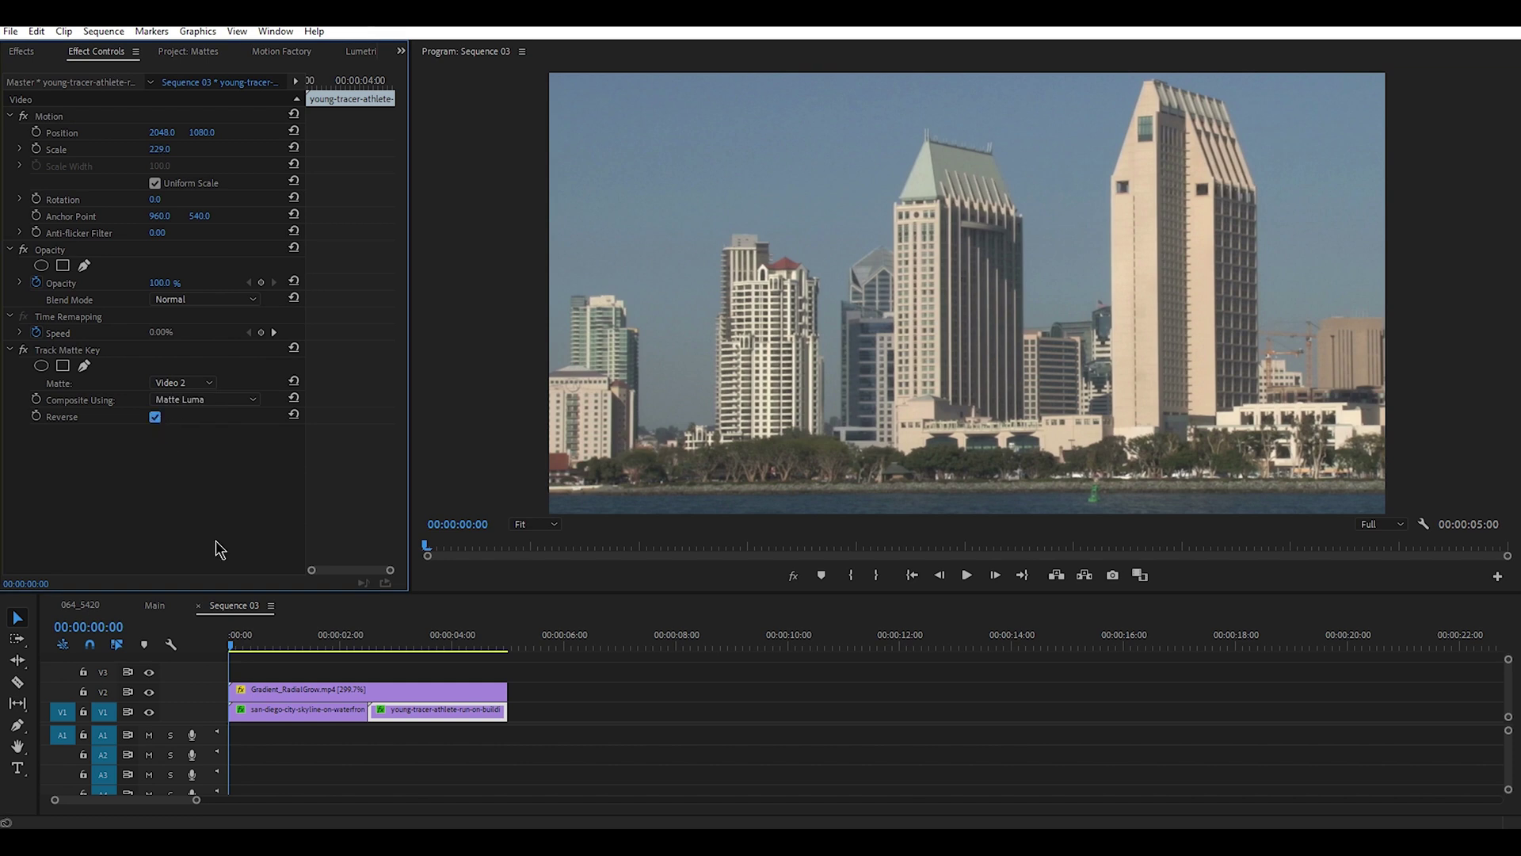
left_click(965, 575)
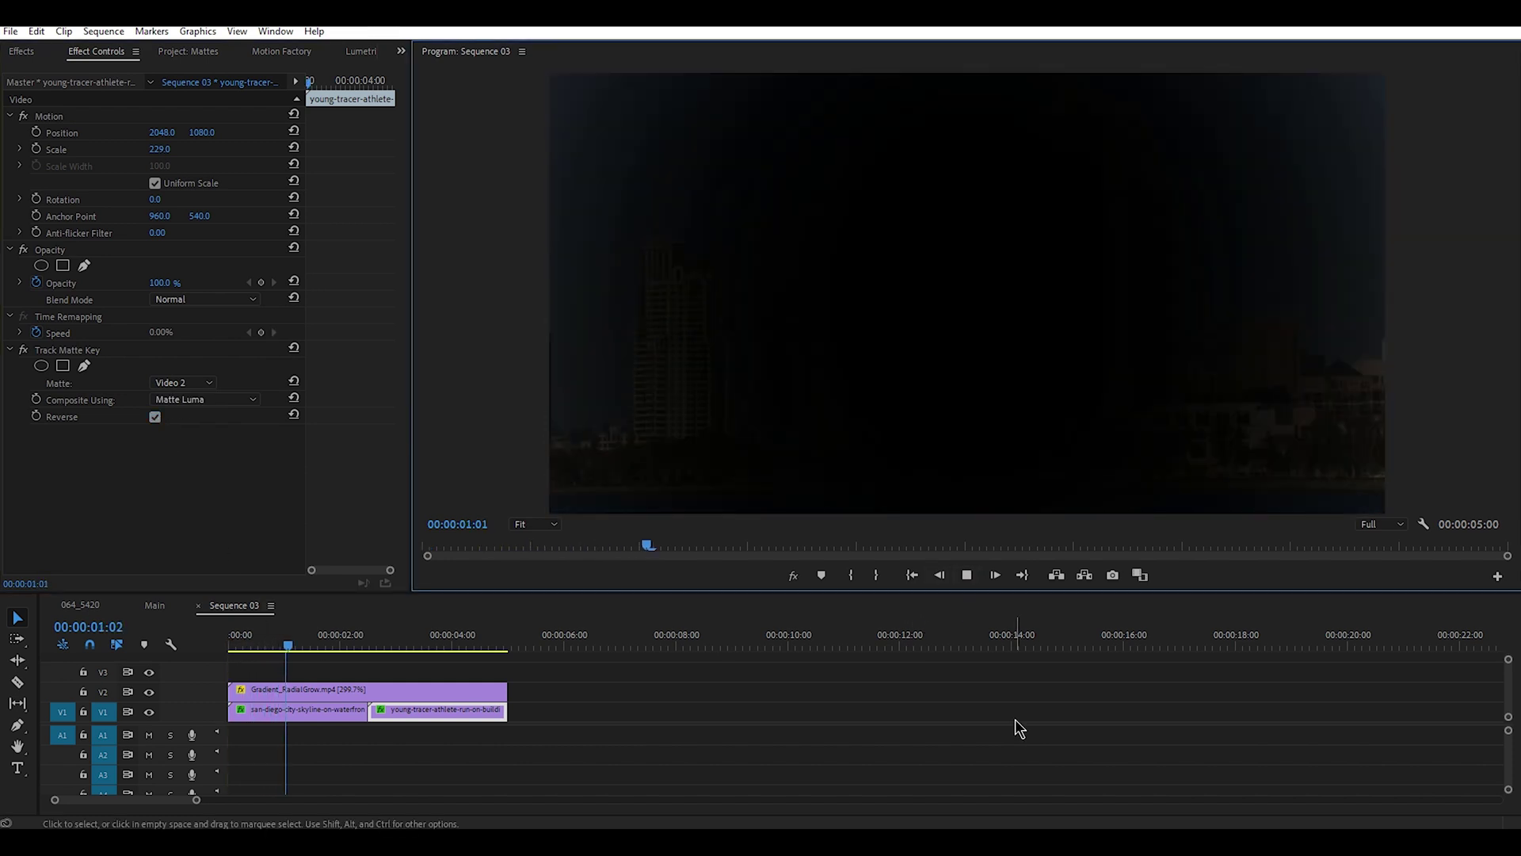